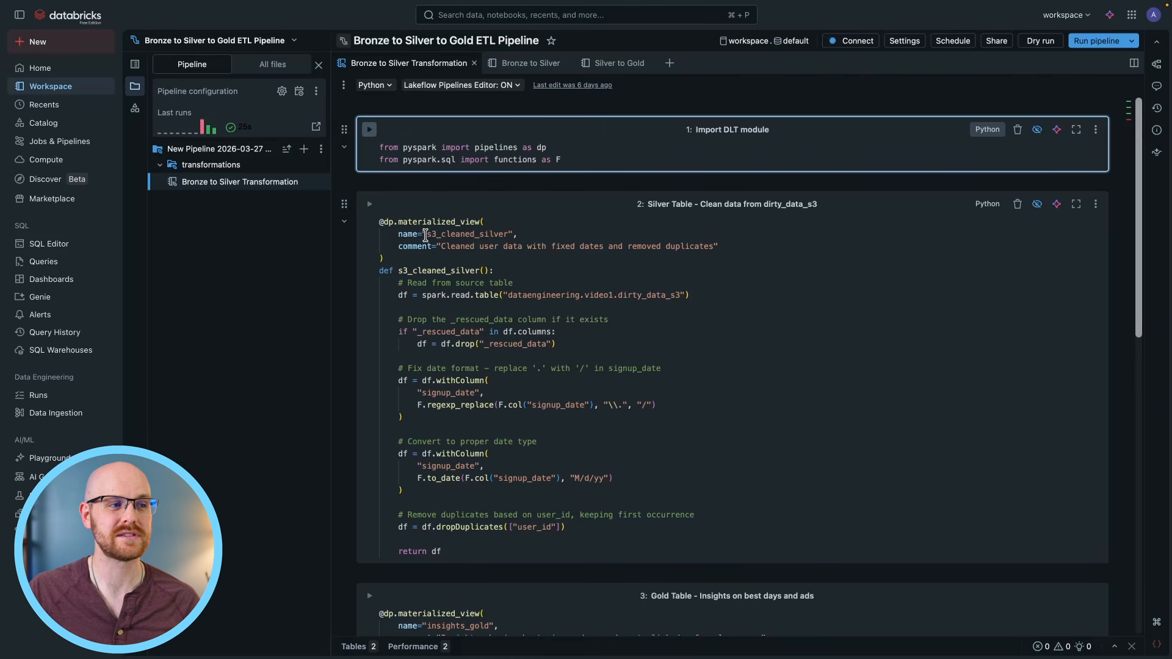
Review the Bronze to Silver Transformation pipeline code and the Bronze to Silver and Silver to Gold notebooks.
{"action": "scroll", "coordinate": [470, 263], "scroll_direction": "down", "scroll_amount": 1}
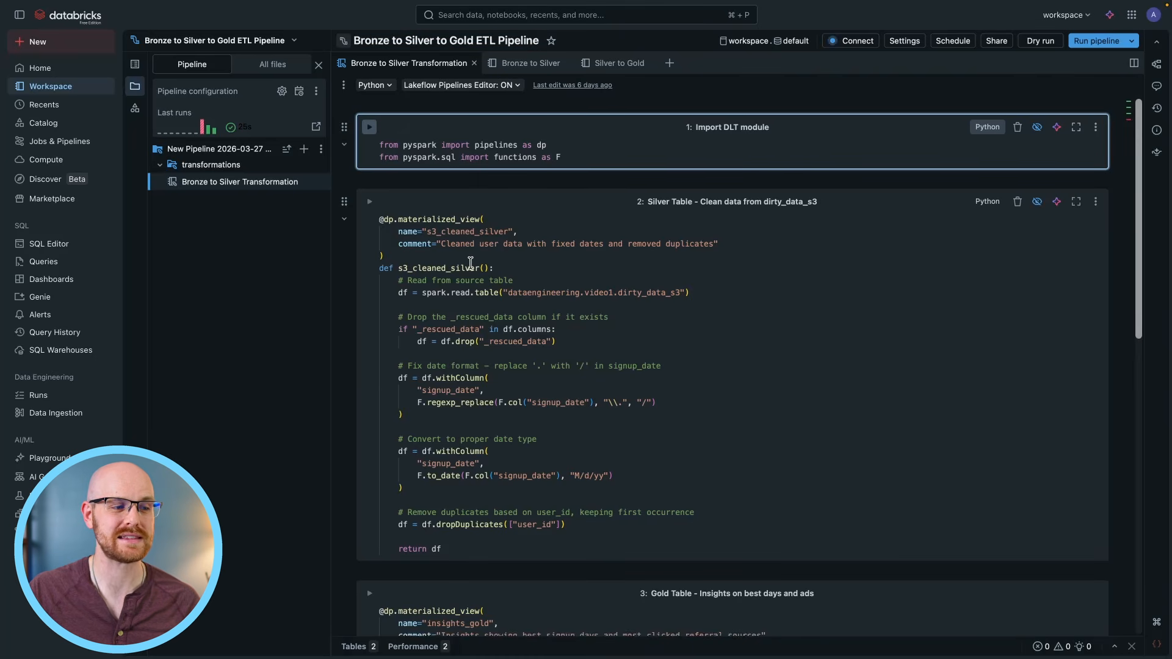
{"action": "scroll", "coordinate": [470, 263], "scroll_direction": "down", "scroll_amount": 3}
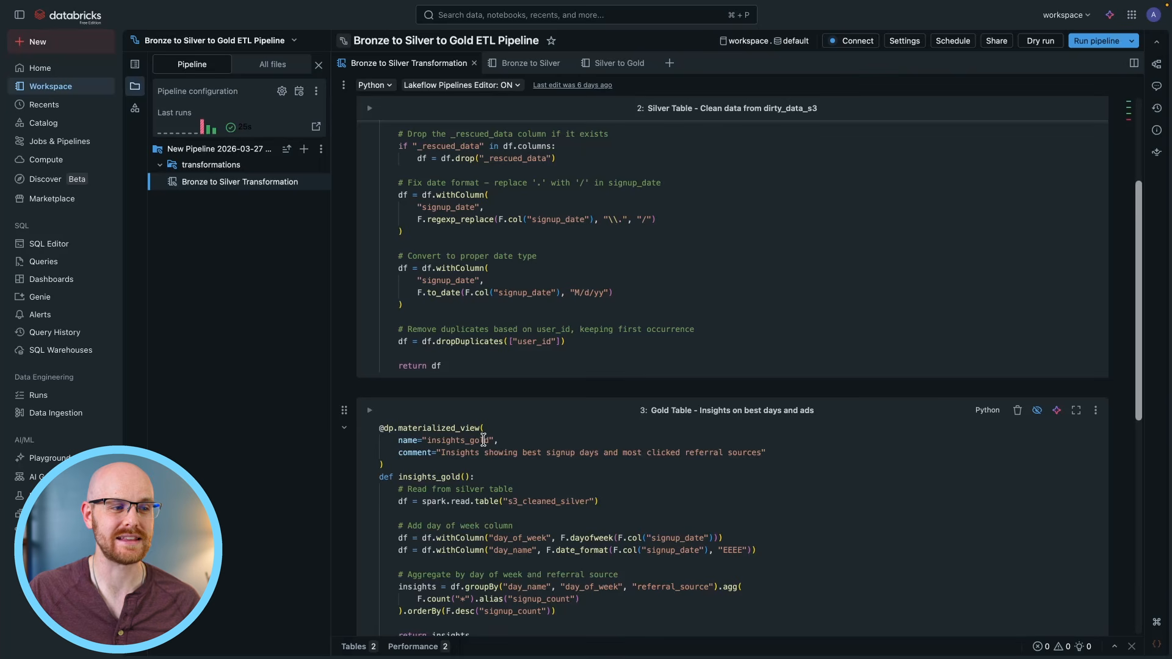
{"action": "scroll", "coordinate": [485, 440], "scroll_direction": "up", "scroll_amount": 1}
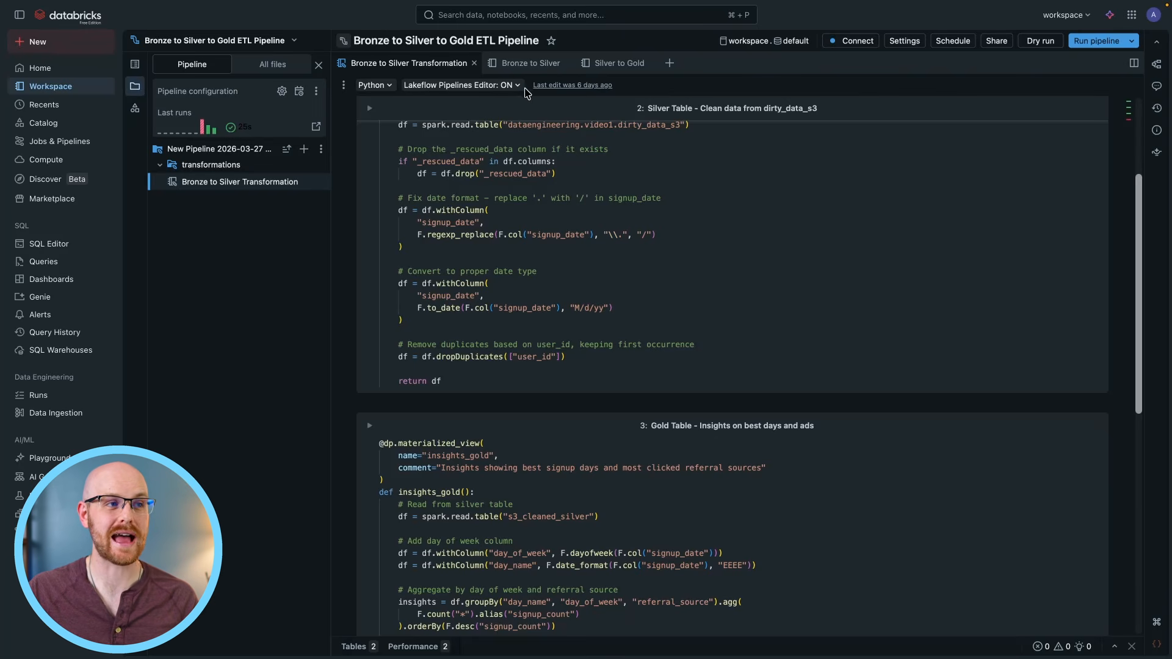
{"action": "left_click", "coordinate": [527, 64]}
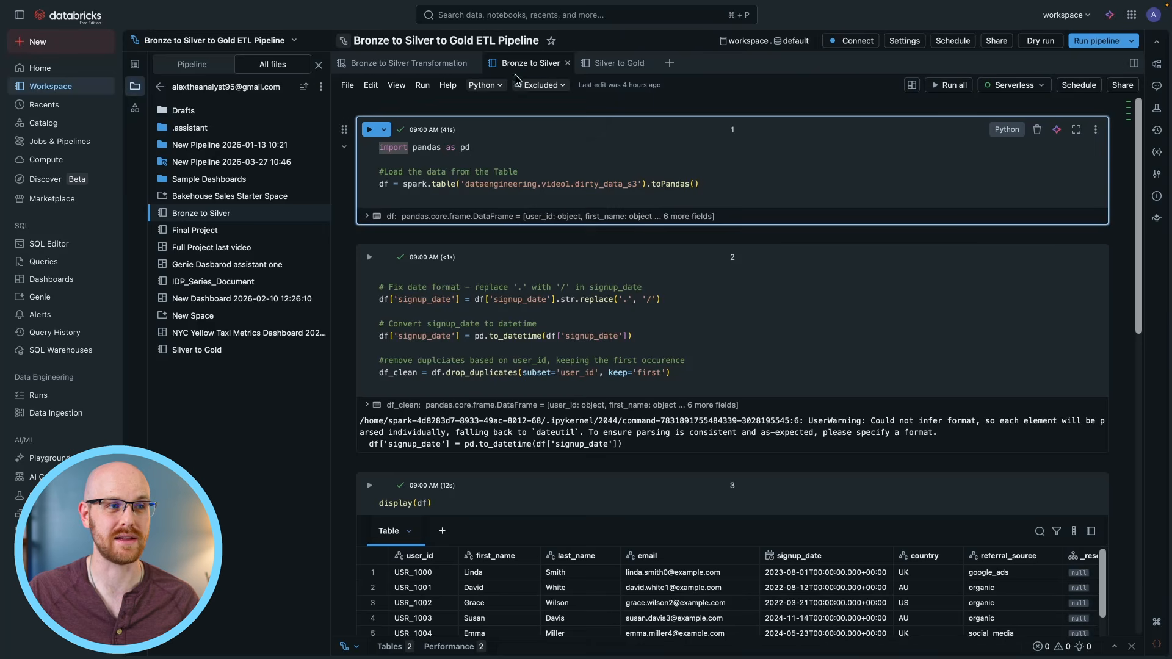
{"action": "left_click", "coordinate": [616, 63]}
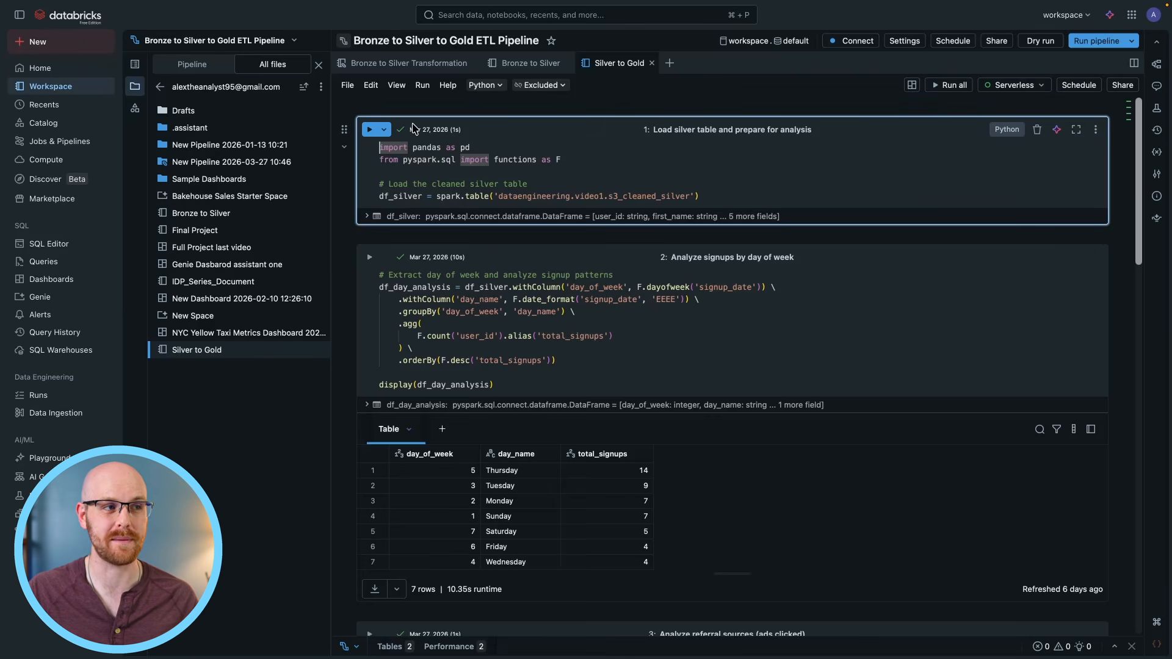
{"action": "left_click", "coordinate": [409, 66]}
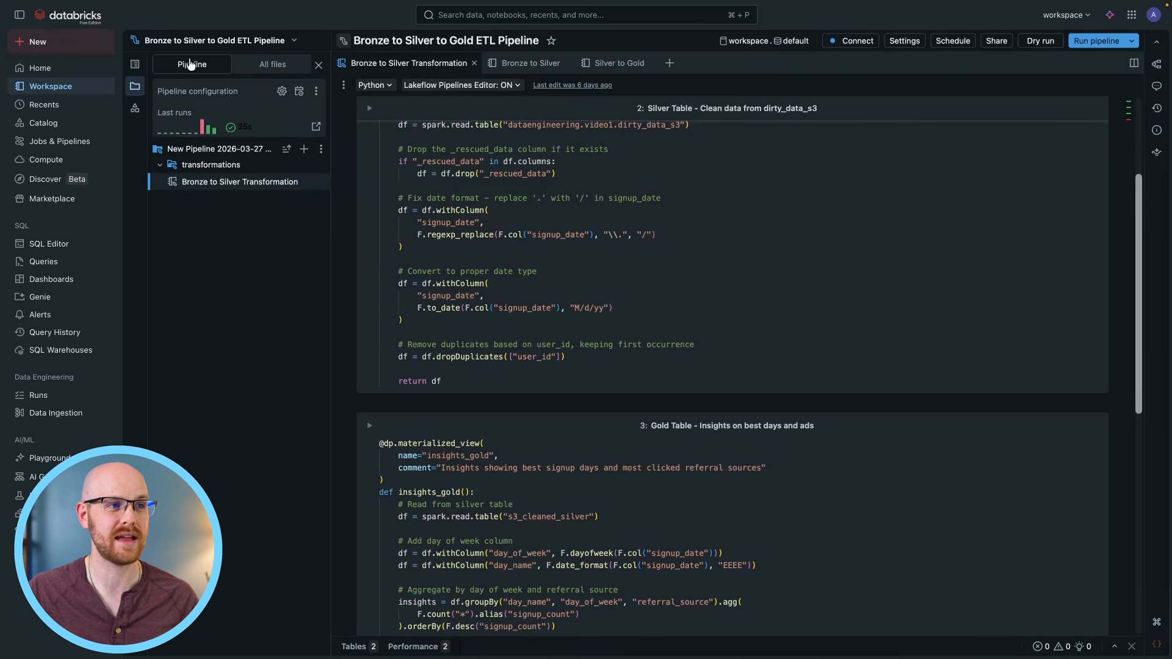
{"action": "left_click", "coordinate": [531, 63]}
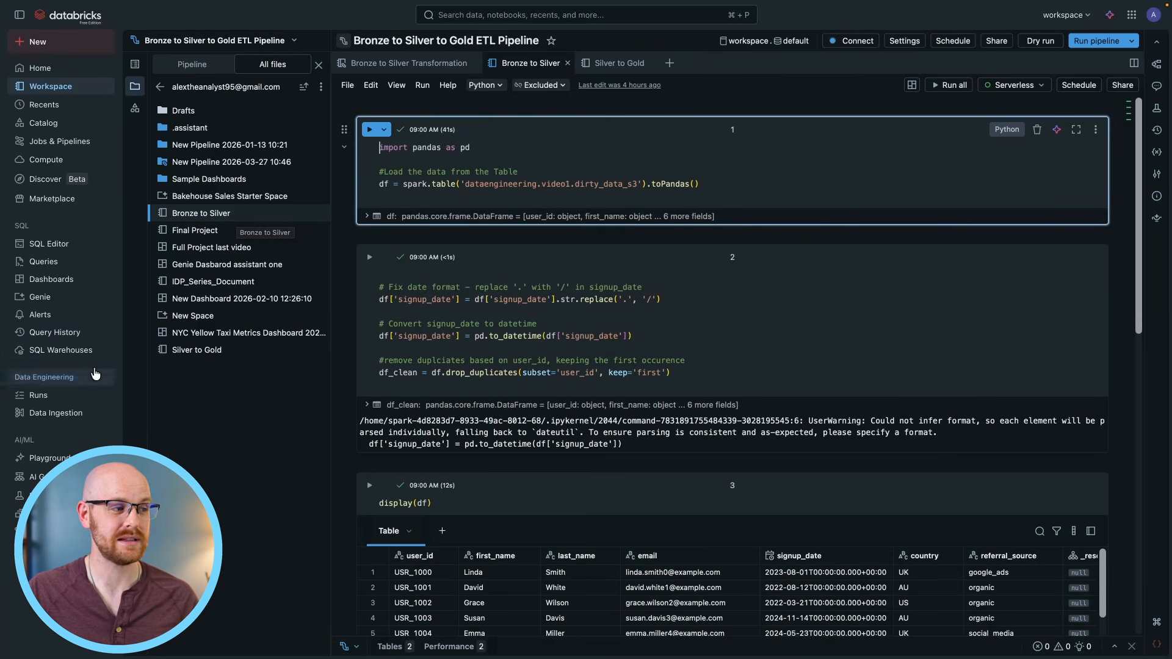
Create a new job from the Runs page and add an ETL Pipeline task to it.
{"action": "left_click", "coordinate": [59, 400]}
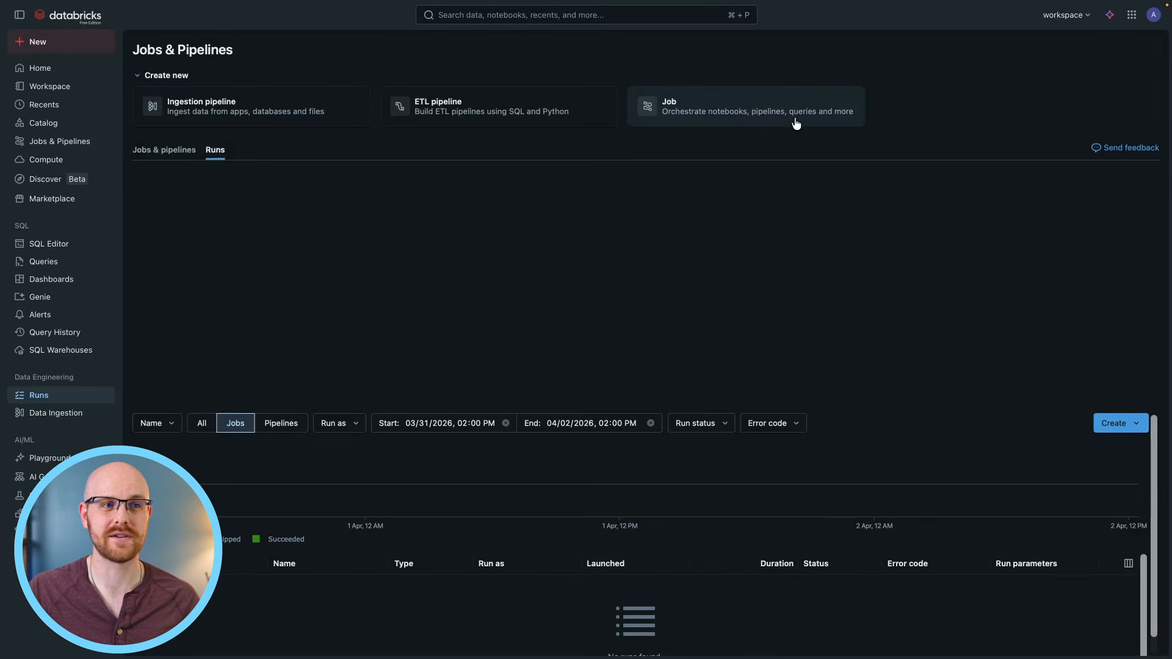
{"action": "left_click", "coordinate": [741, 125]}
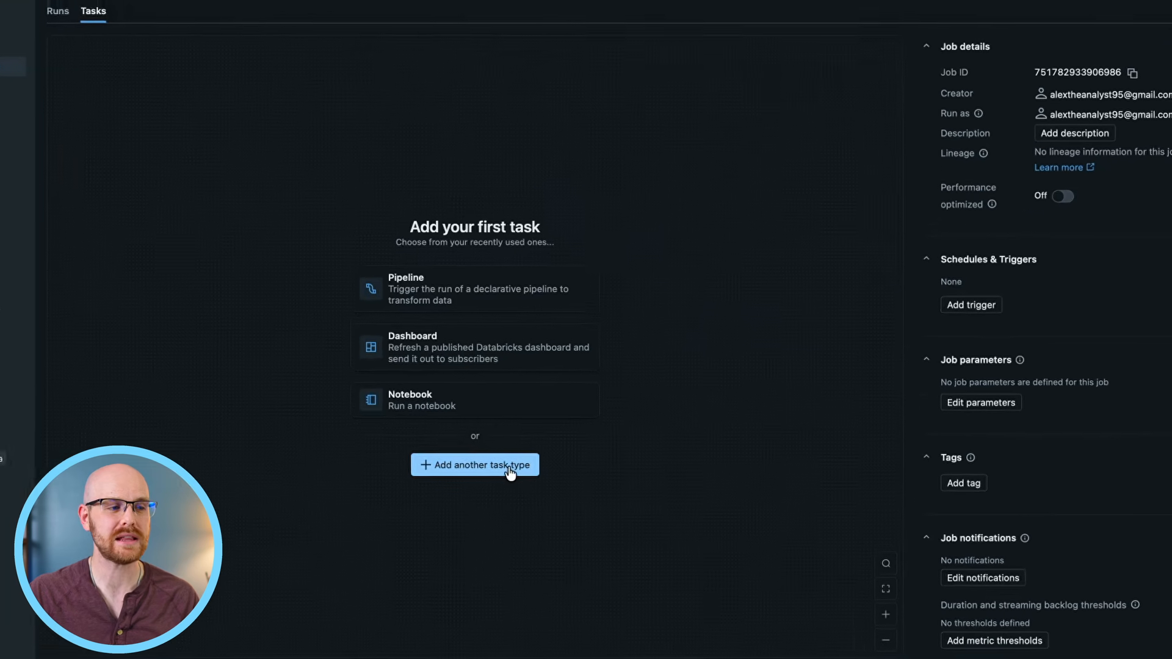
{"action": "left_click", "coordinate": [510, 469]}
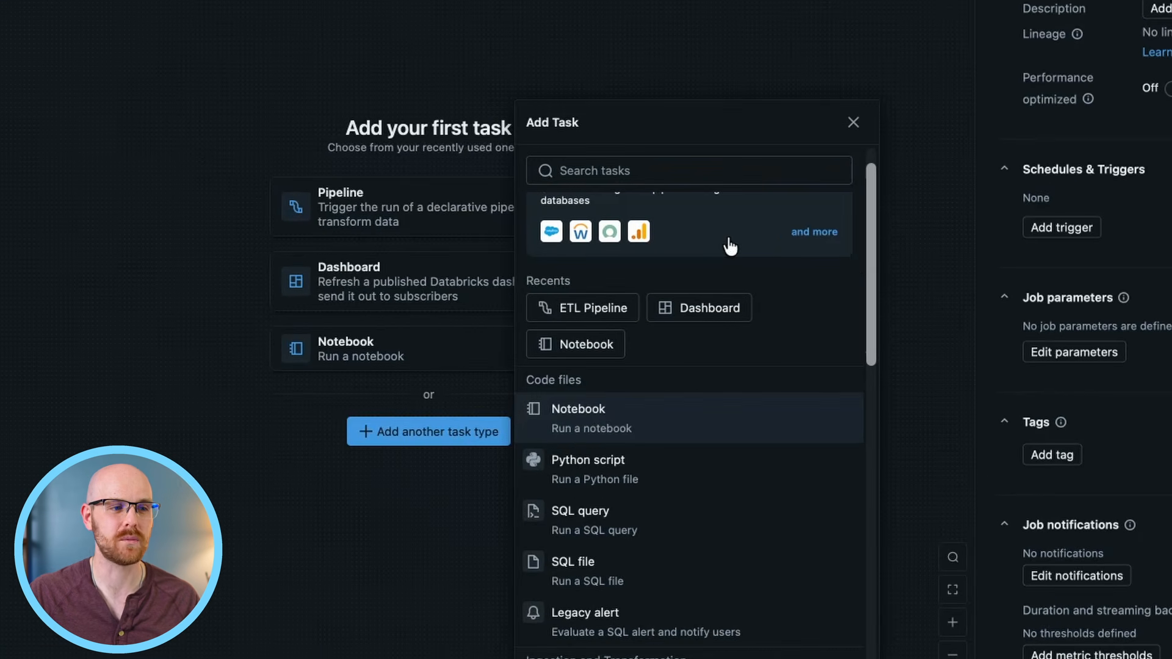
{"action": "scroll", "coordinate": [869, 244], "scroll_direction": "up", "scroll_amount": 1}
{"action": "scroll", "coordinate": [870, 240], "scroll_direction": "up", "scroll_amount": 1}
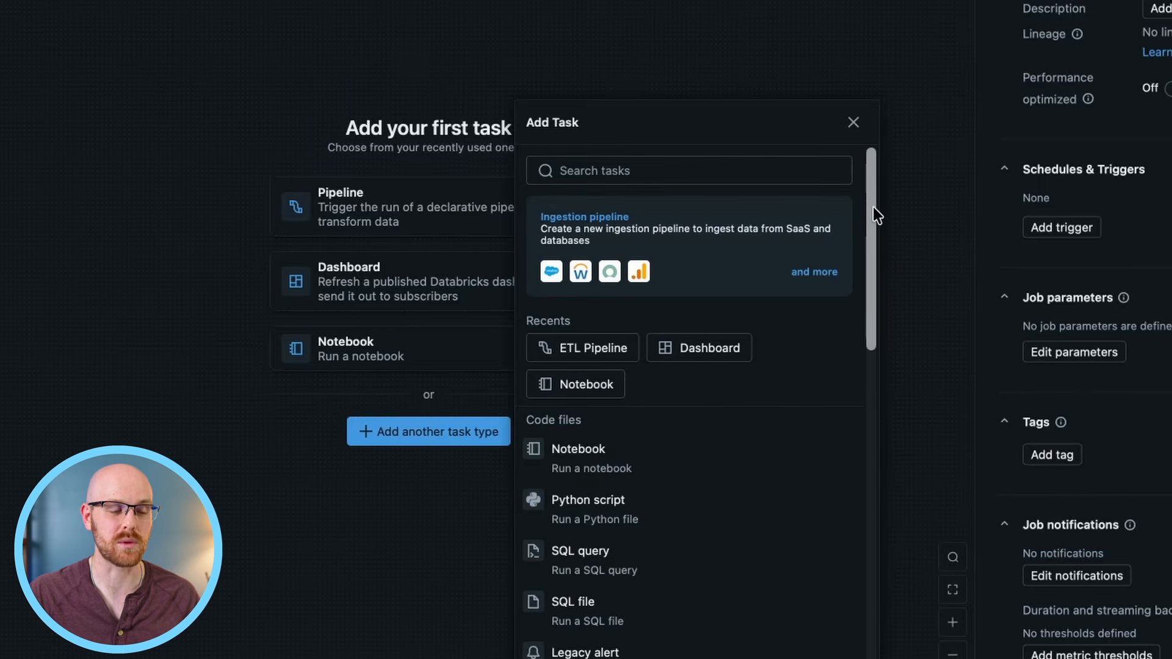
{"action": "scroll", "coordinate": [873, 211], "scroll_direction": "down", "scroll_amount": 1}
{"action": "left_click_drag", "start_coordinate": [875, 221], "coordinate": [870, 283]}
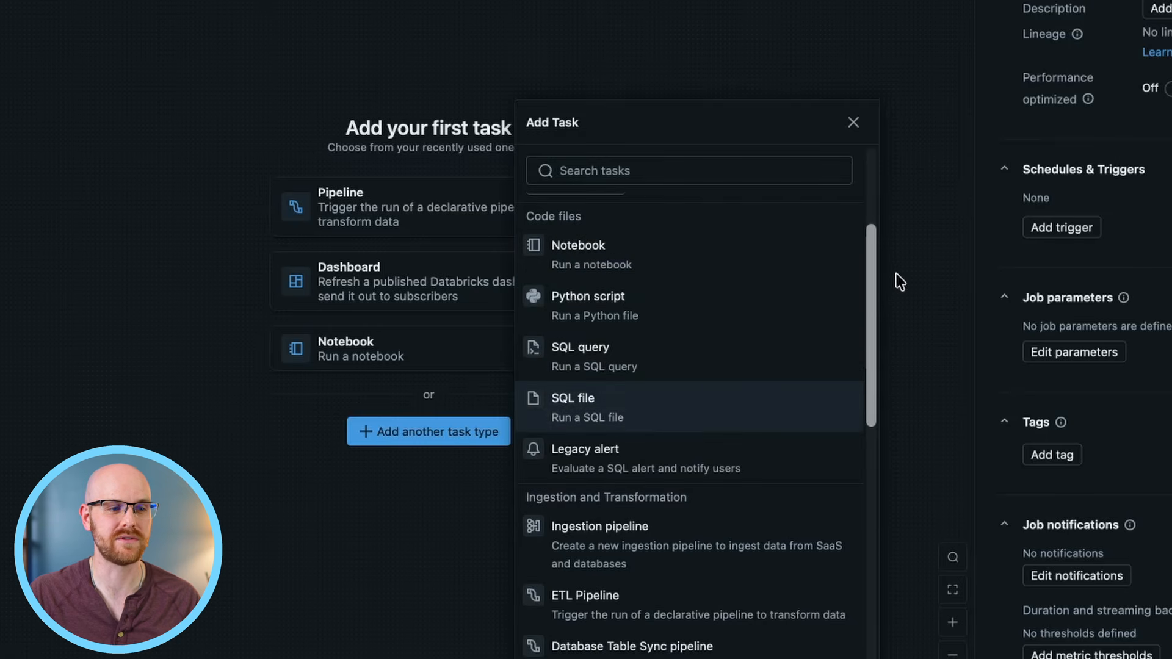
{"action": "left_click_drag", "start_coordinate": [867, 281], "coordinate": [871, 468]}
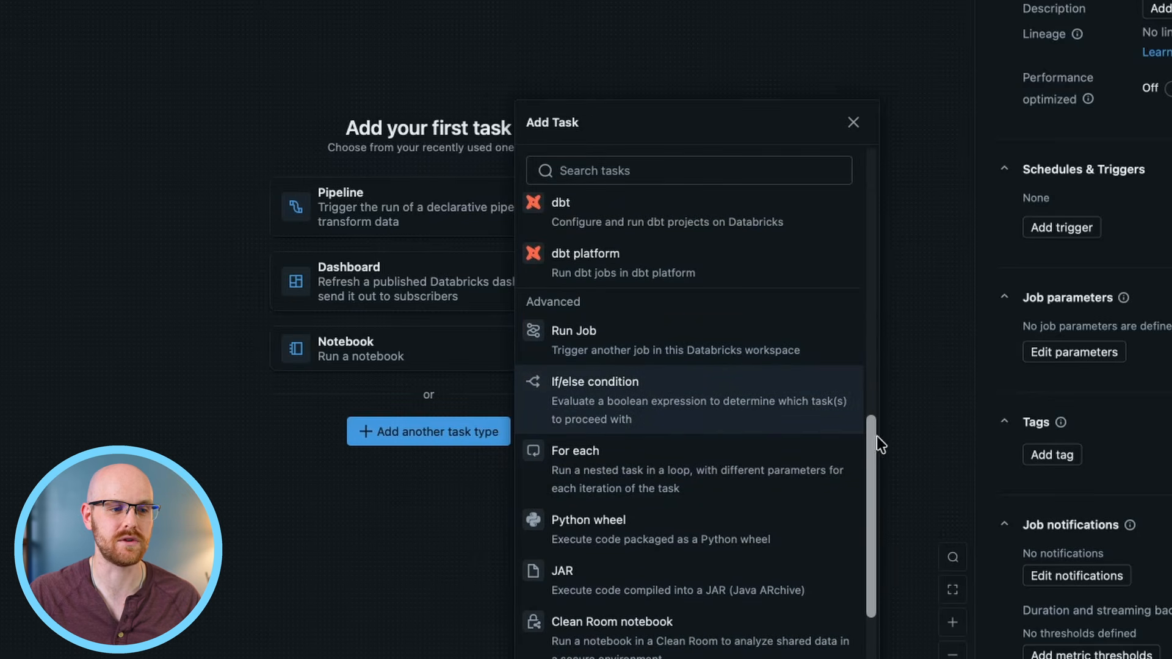
{"action": "left_click_drag", "start_coordinate": [869, 437], "coordinate": [874, 322]}
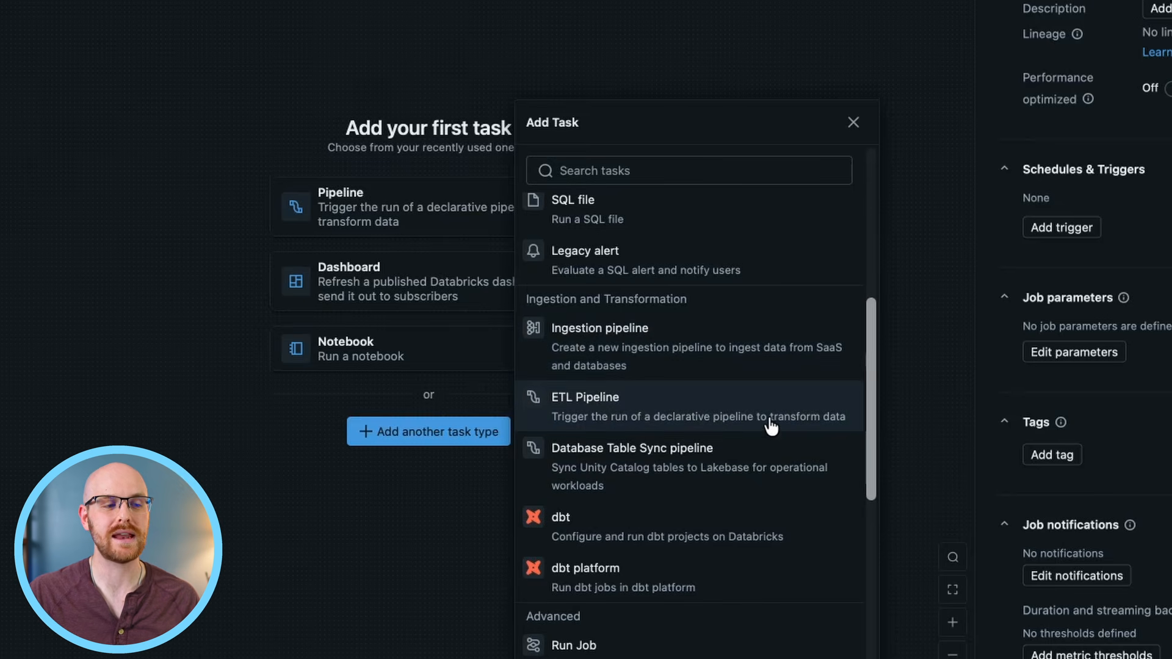
{"action": "left_click", "coordinate": [703, 403]}
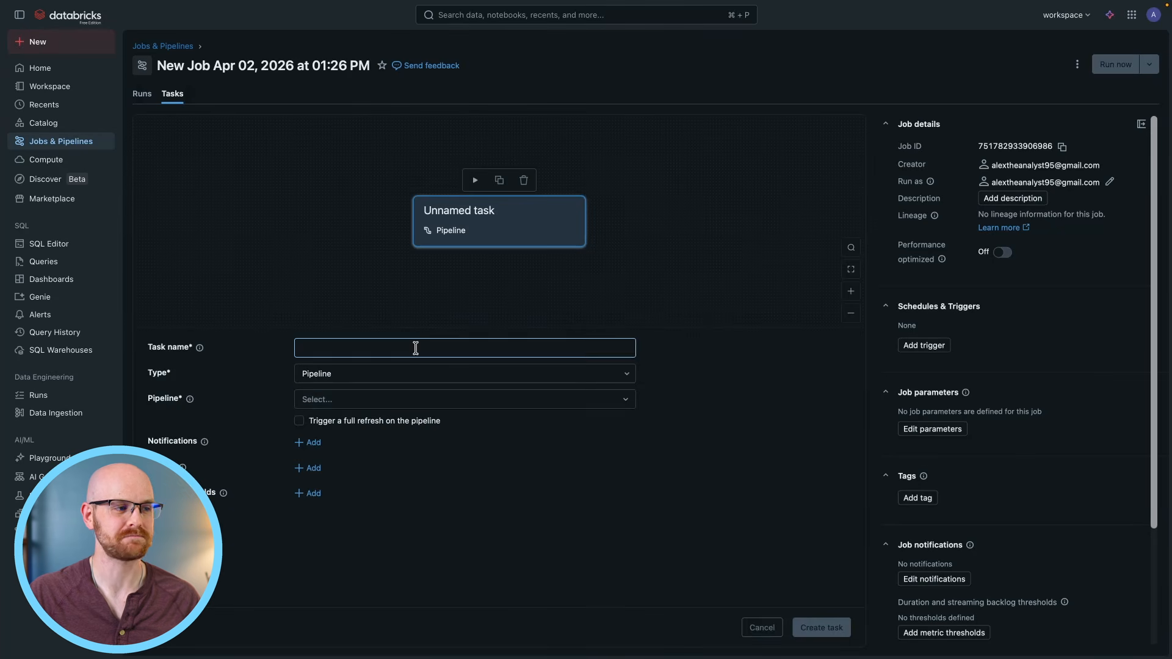
Choose Bronze to Silver to Gold ETL Pipeline for the task and name the task Bronze_to_silver_to_gold.
{"action": "left_click", "coordinate": [444, 401]}
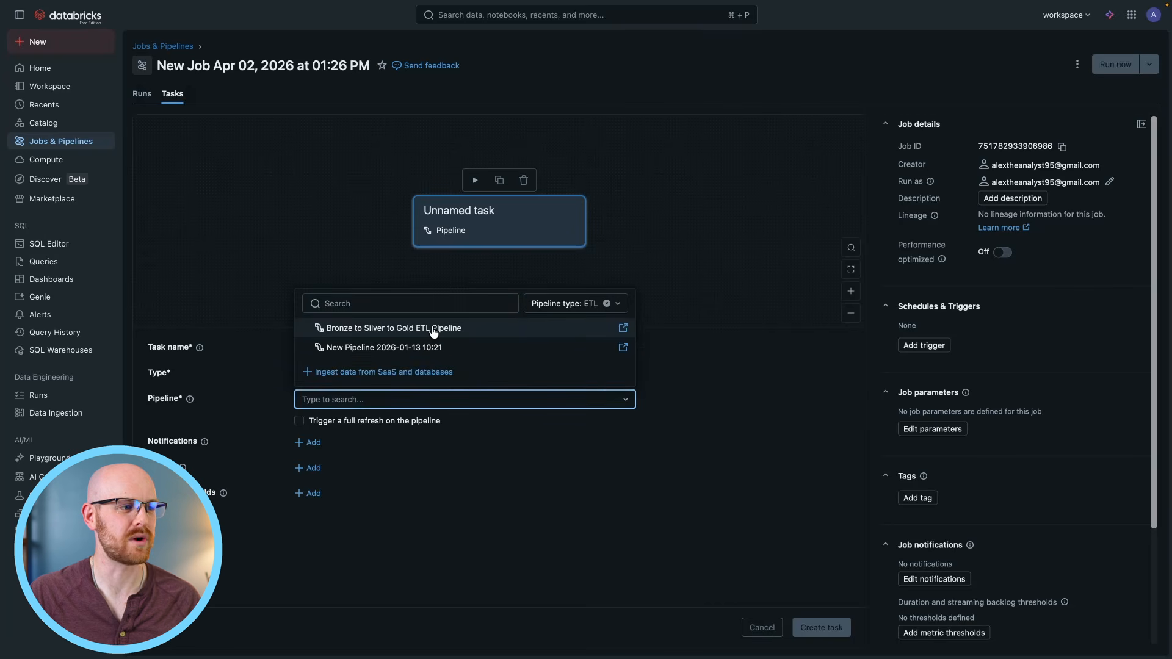
{"action": "left_click", "coordinate": [433, 328]}
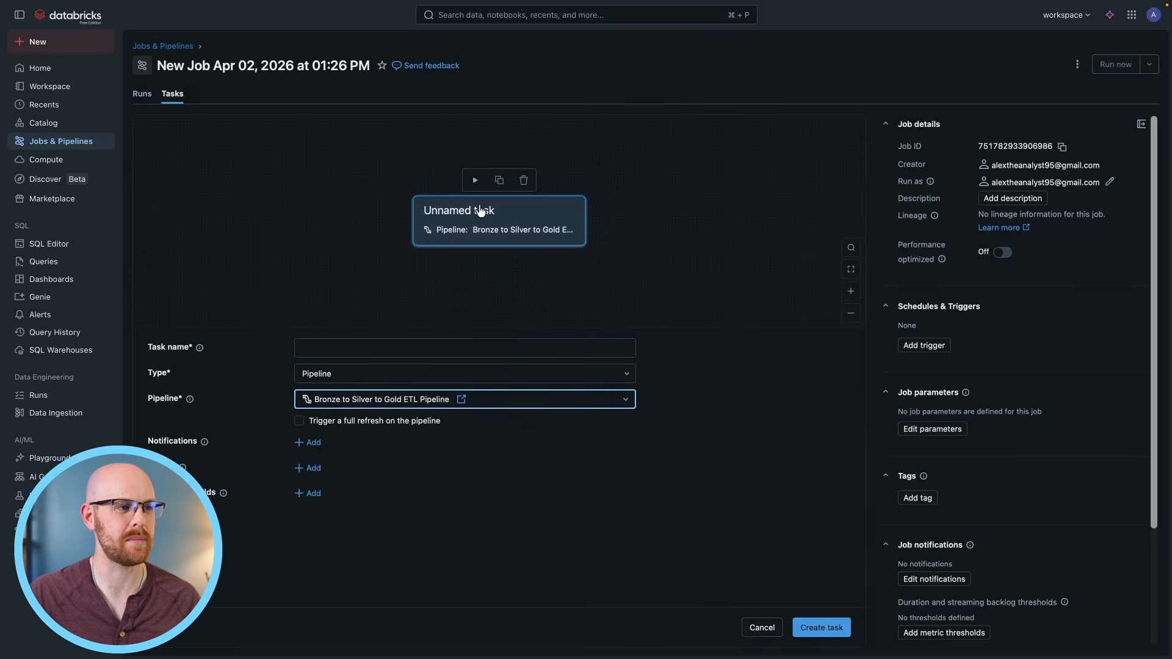
{"action": "left_click", "coordinate": [458, 346]}
{"action": "type", "text": "Bronze_"}
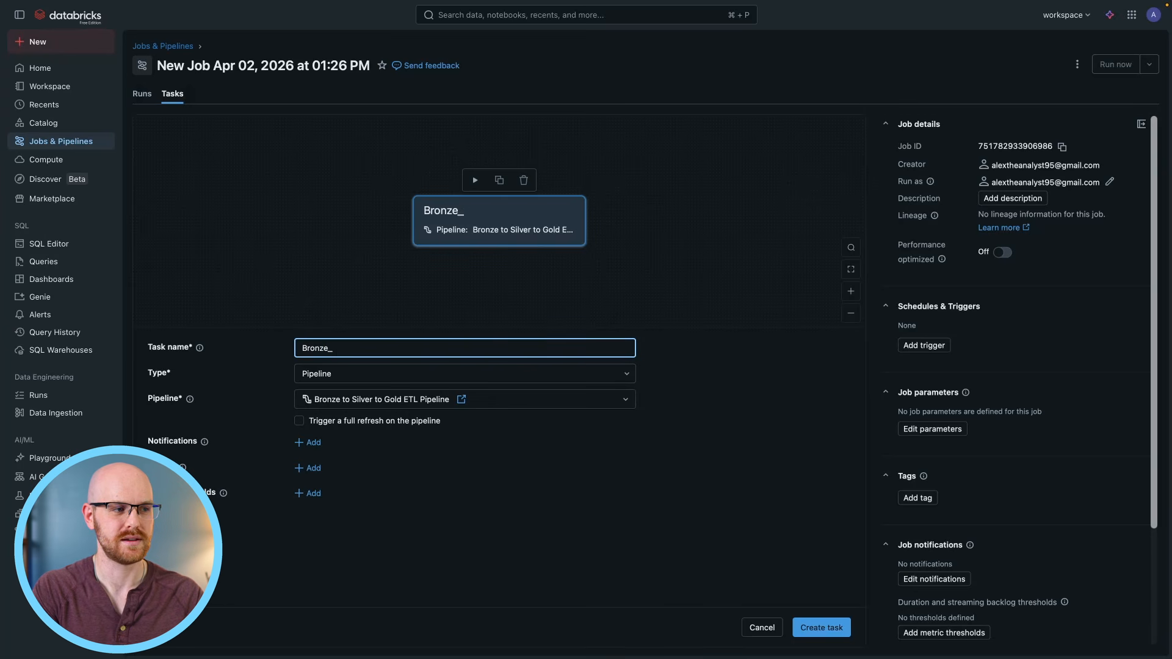
{"action": "type", "text": "to_silver_to_gold"}
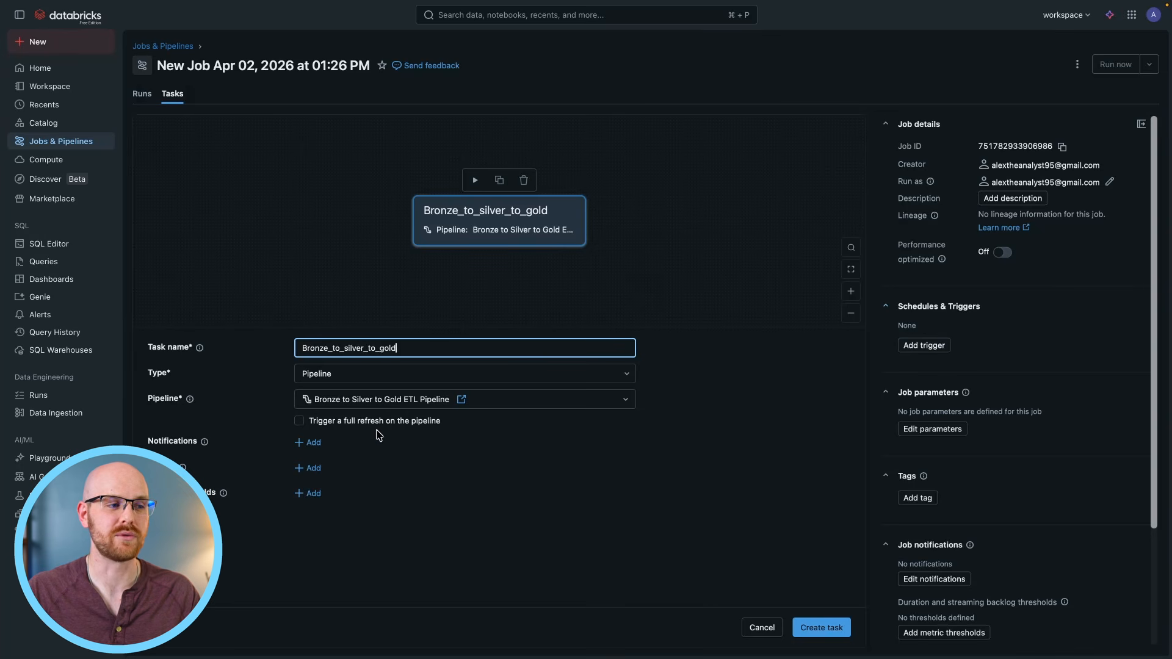
Try the task's full pipeline refresh option, and open and close its notification settings without adding any.
{"action": "left_click", "coordinate": [300, 422]}
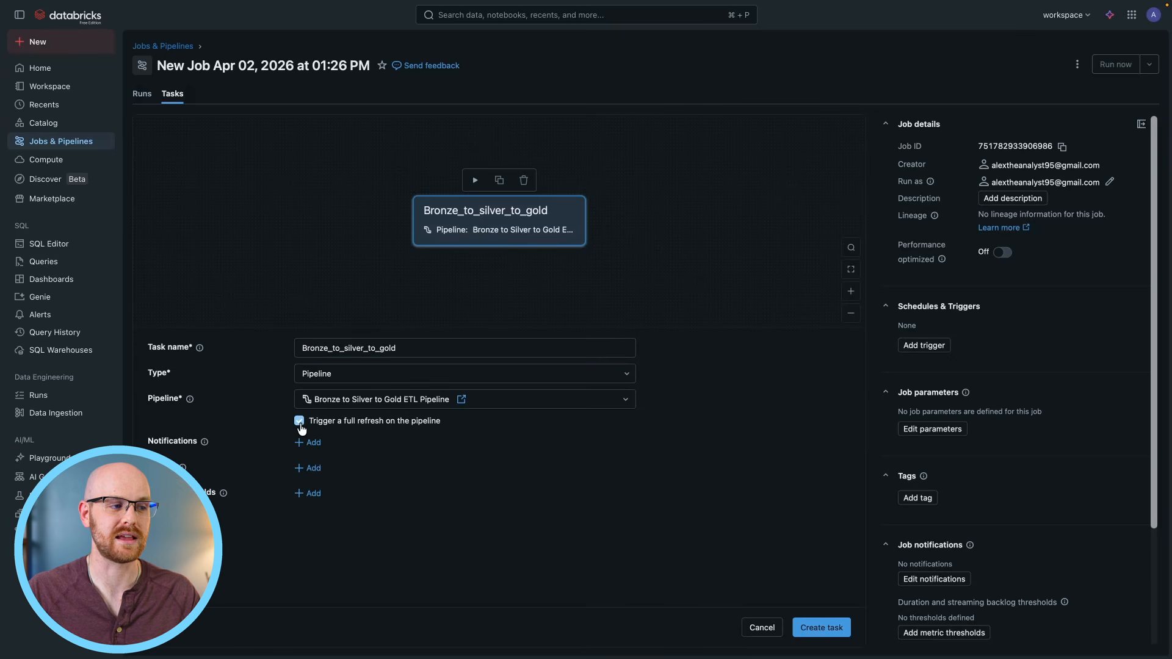
{"action": "left_click", "coordinate": [309, 443]}
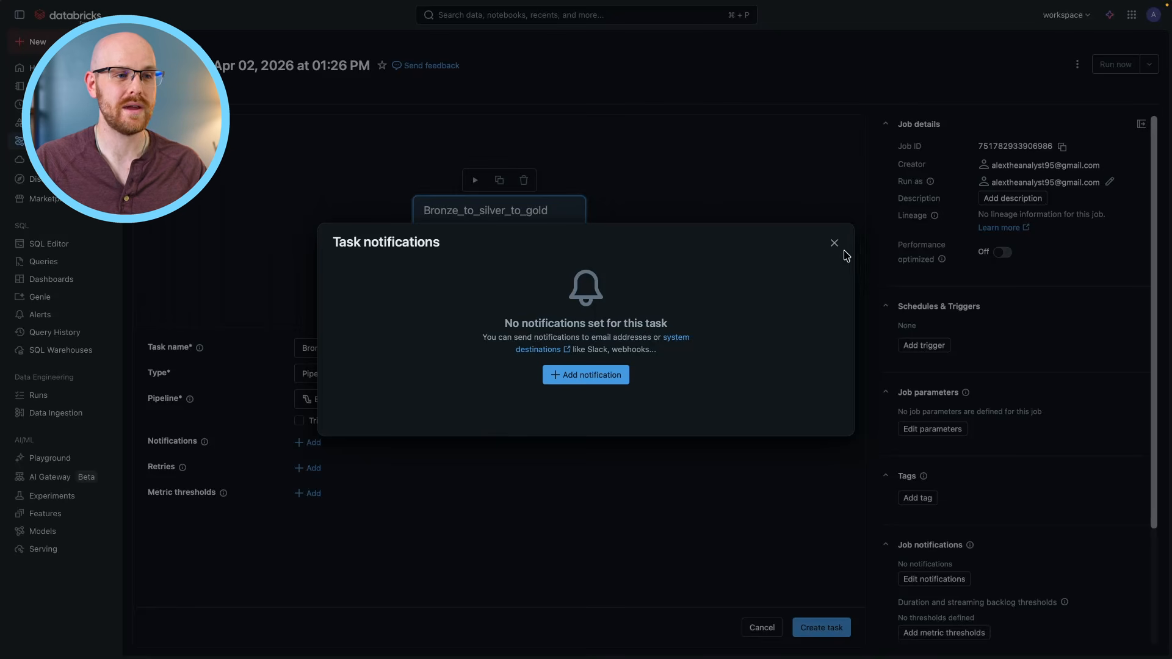
{"action": "left_click", "coordinate": [834, 243]}
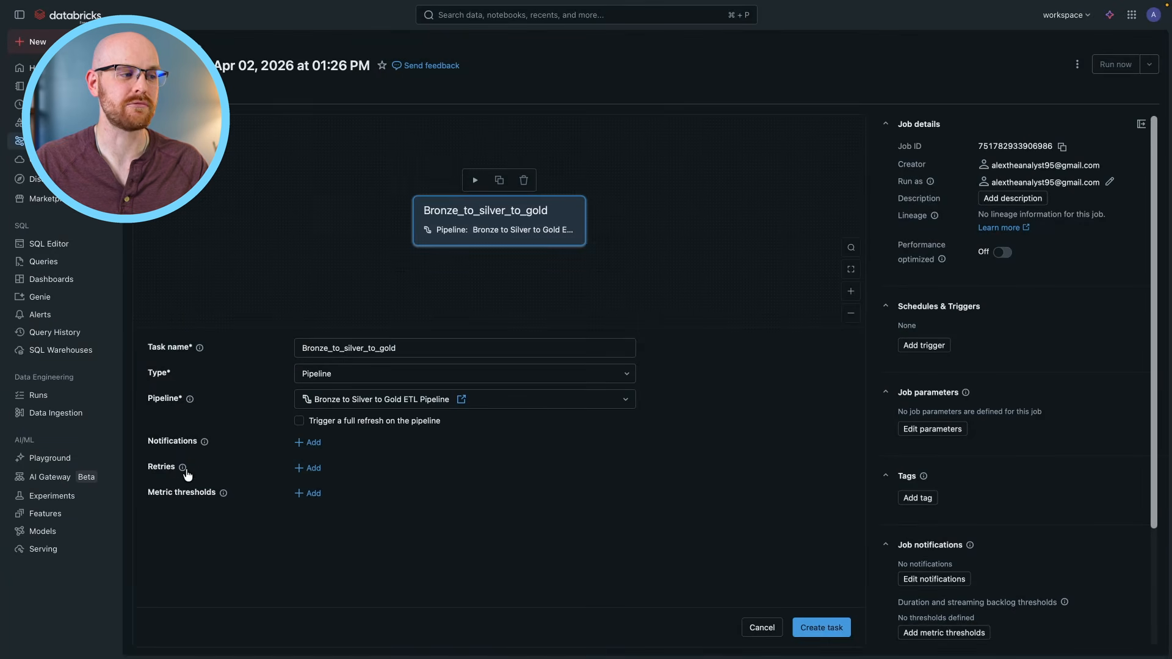
Try a retry policy of at most 30 times with a 30-minute wait between retries, and discard it.
{"action": "mouse_move", "coordinate": [186, 475]}
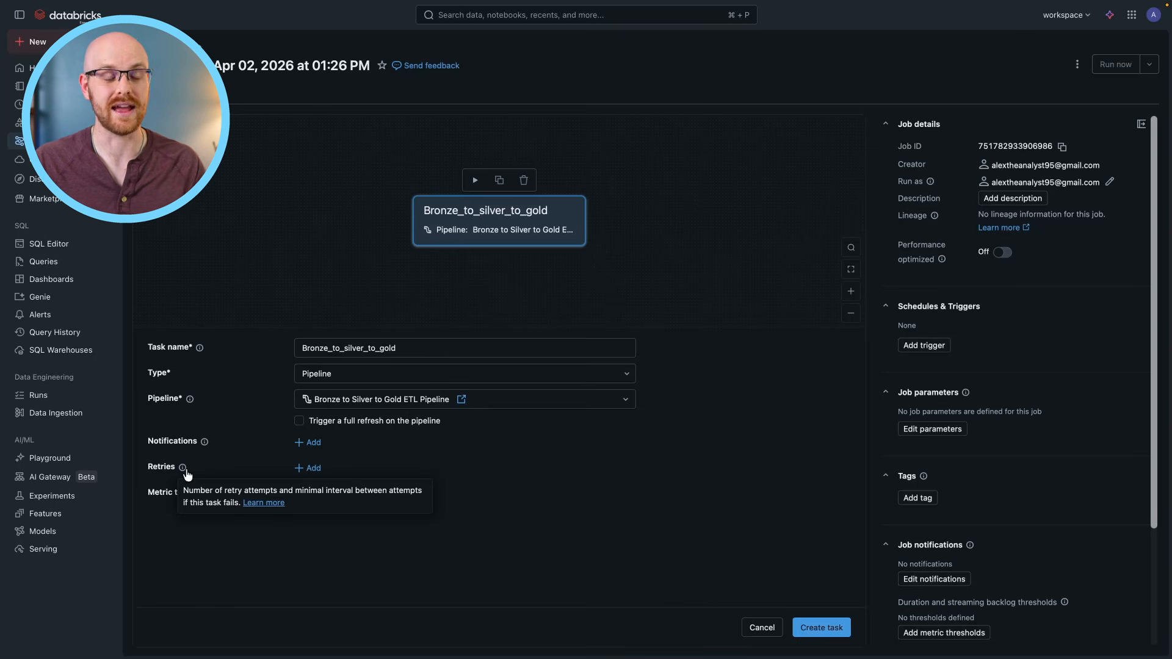
{"action": "left_click", "coordinate": [310, 468]}
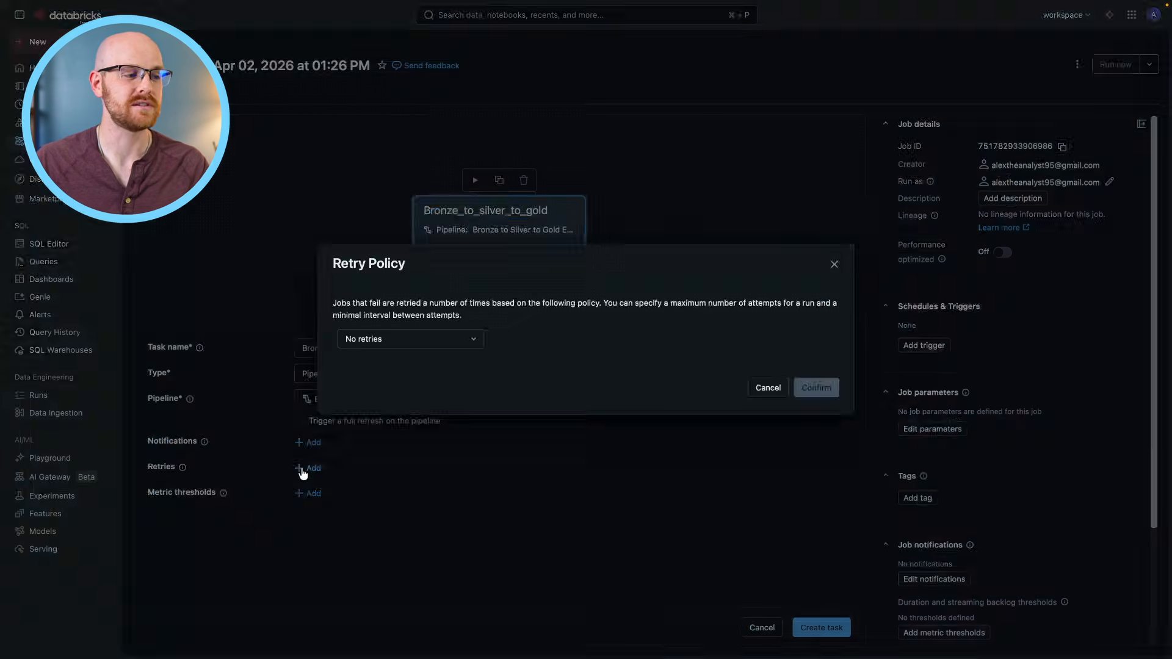
{"action": "left_click", "coordinate": [419, 340]}
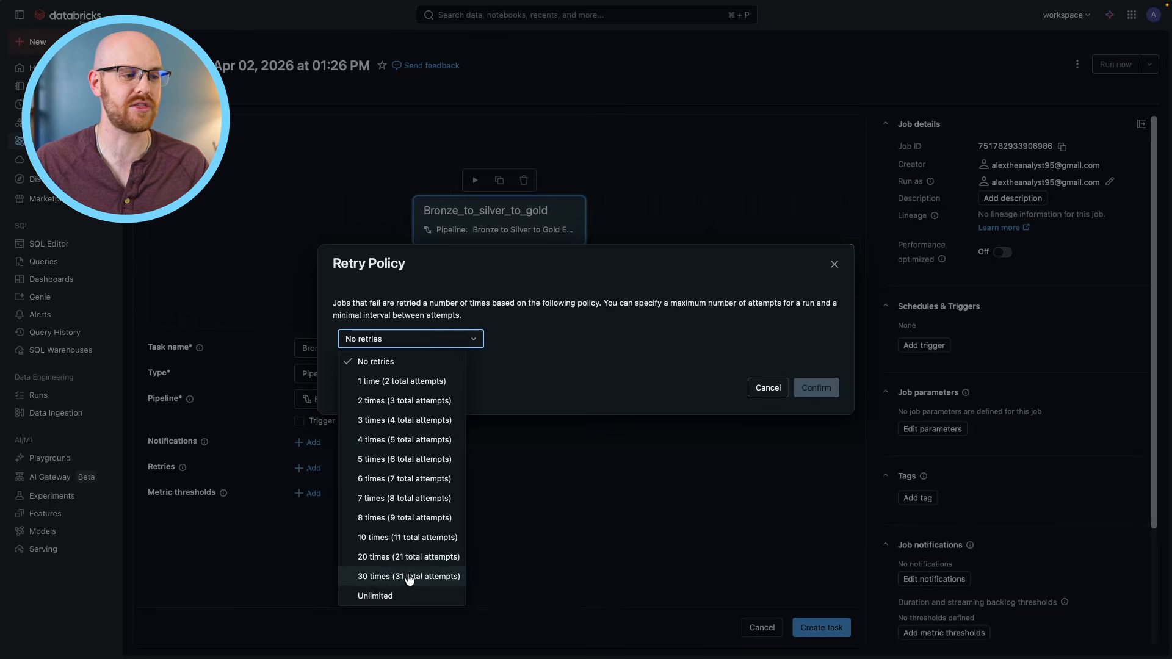
{"action": "left_click", "coordinate": [407, 577]}
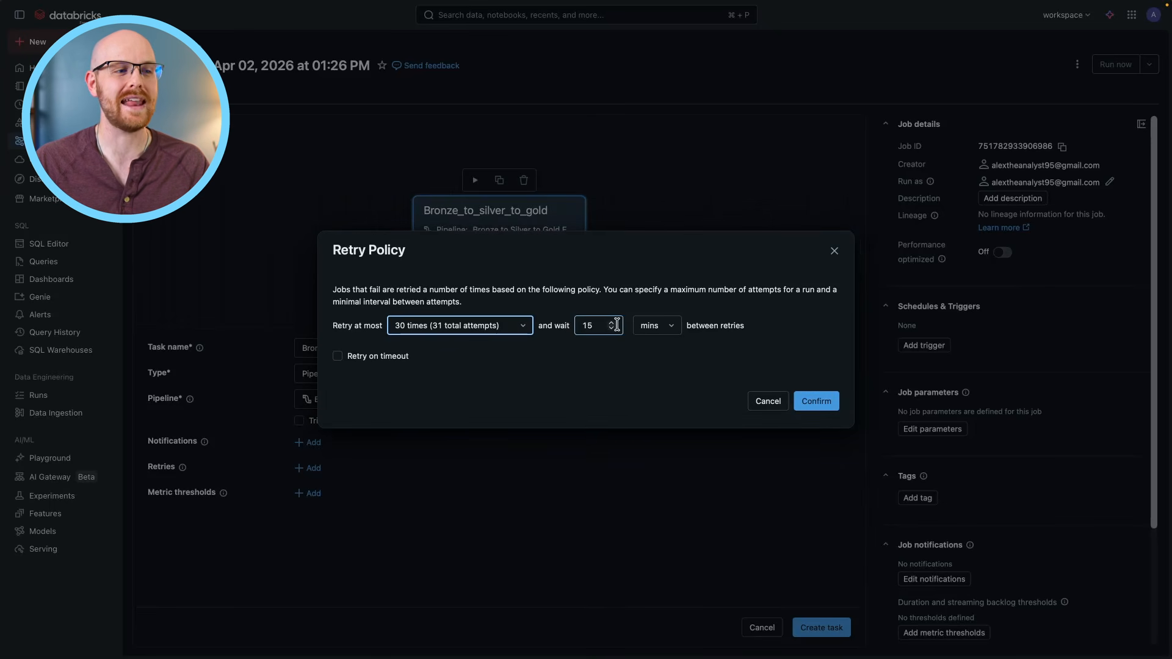
{"action": "double_click", "coordinate": [617, 329]}
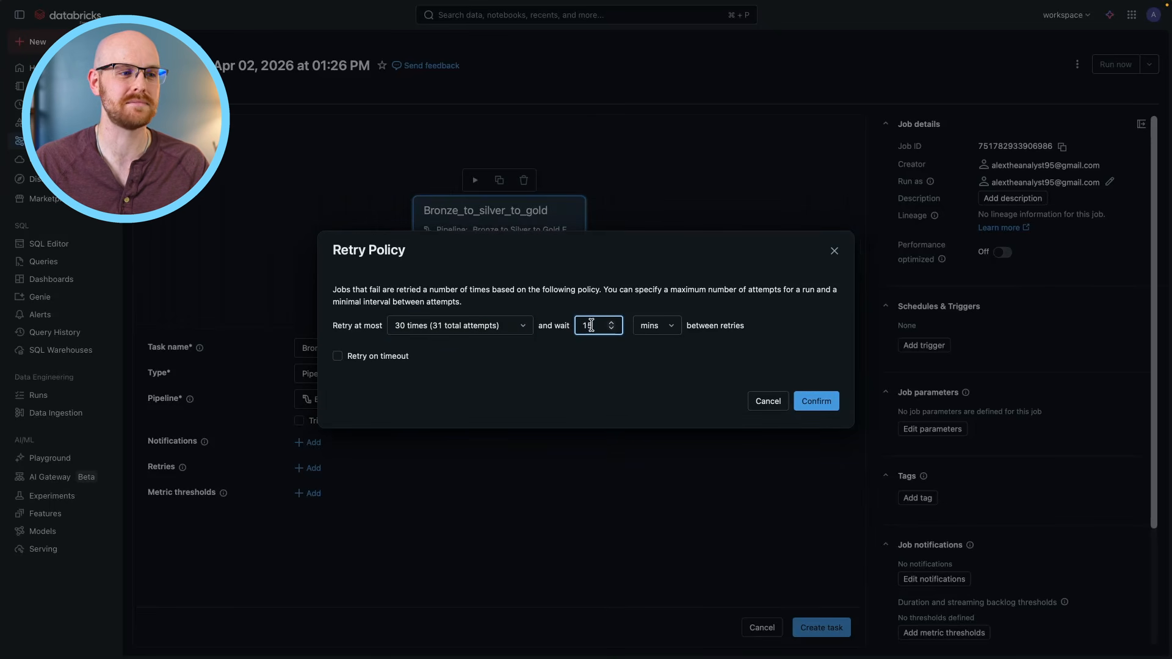
{"action": "type", "text": "30"}
{"action": "left_click", "coordinate": [639, 380]}
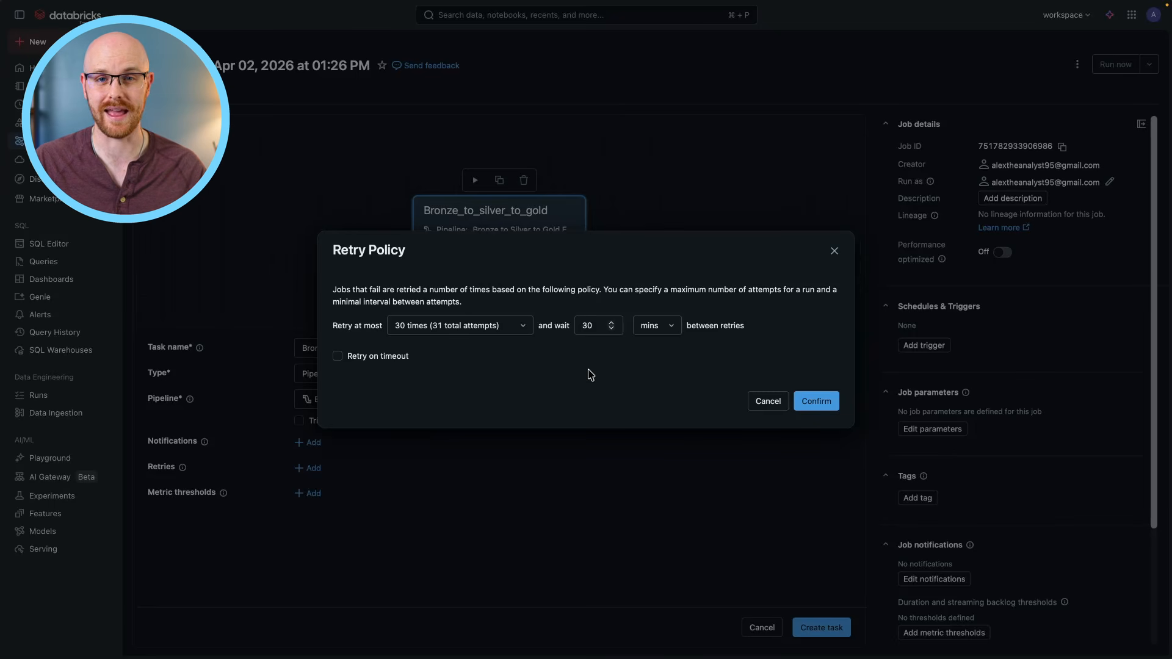
{"action": "left_click", "coordinate": [763, 402]}
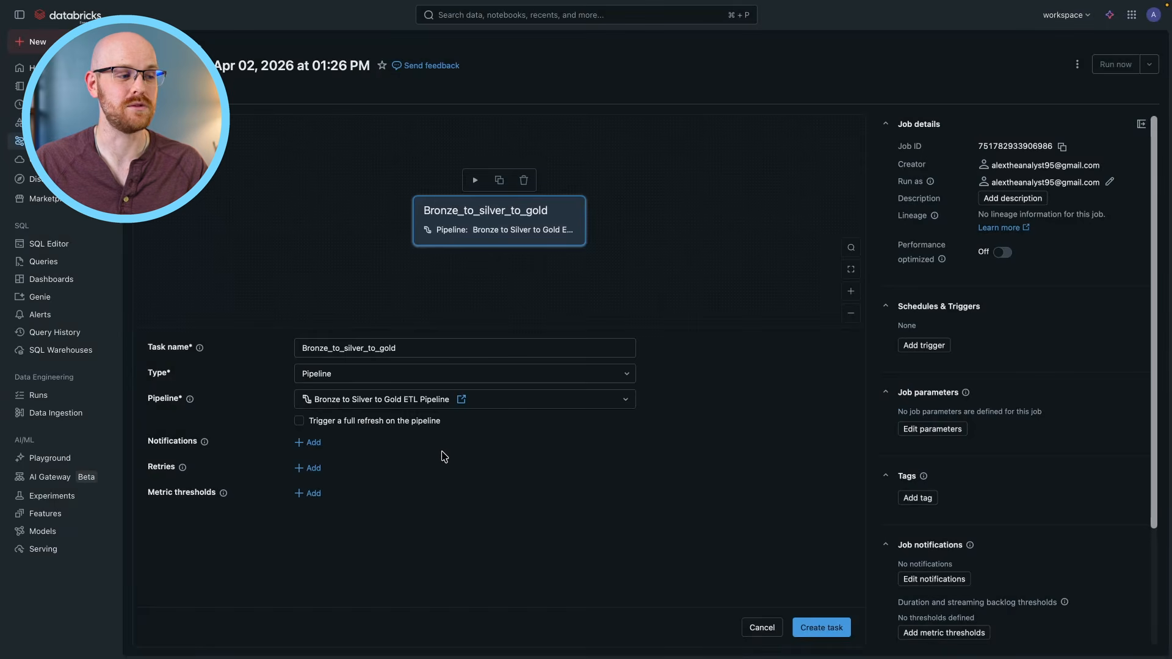
Try the Run duration metric in the task's metric thresholds, and close them without saving.
{"action": "left_click", "coordinate": [311, 493]}
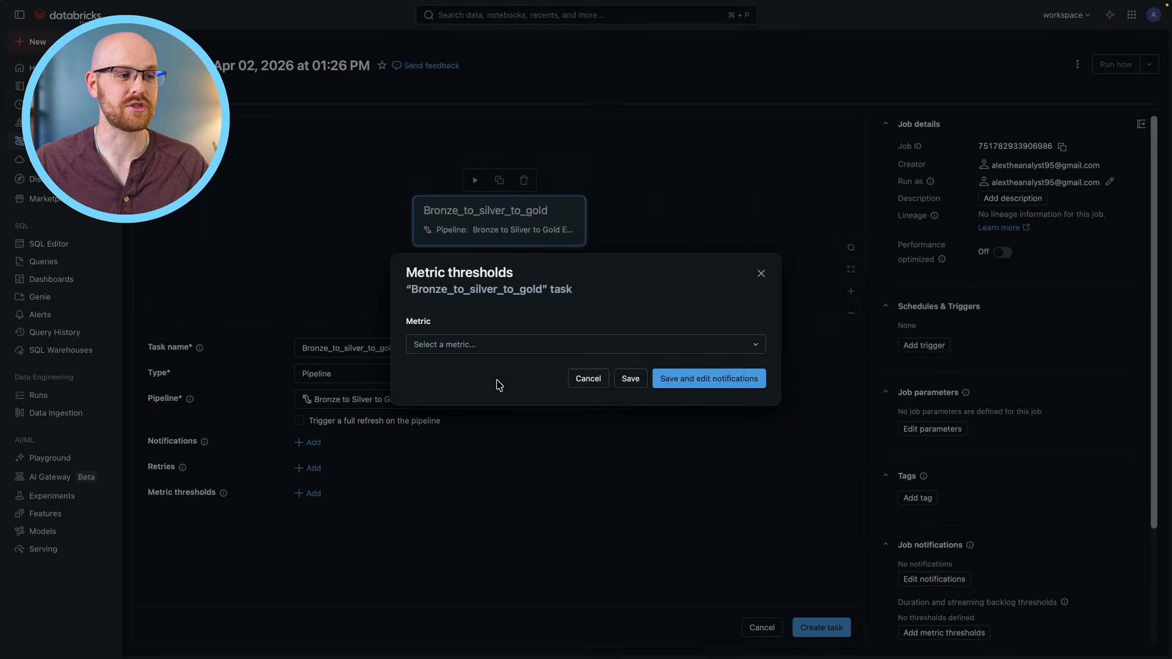
{"action": "left_click", "coordinate": [492, 348]}
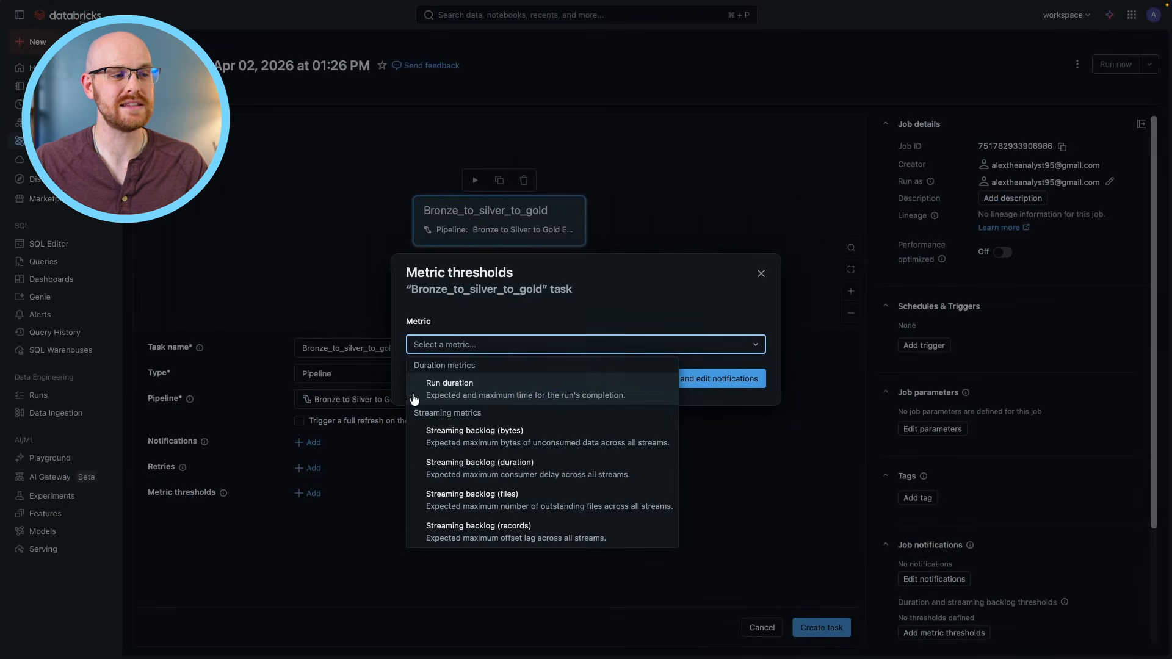
{"action": "left_click", "coordinate": [456, 394]}
{"action": "left_click", "coordinate": [591, 343]}
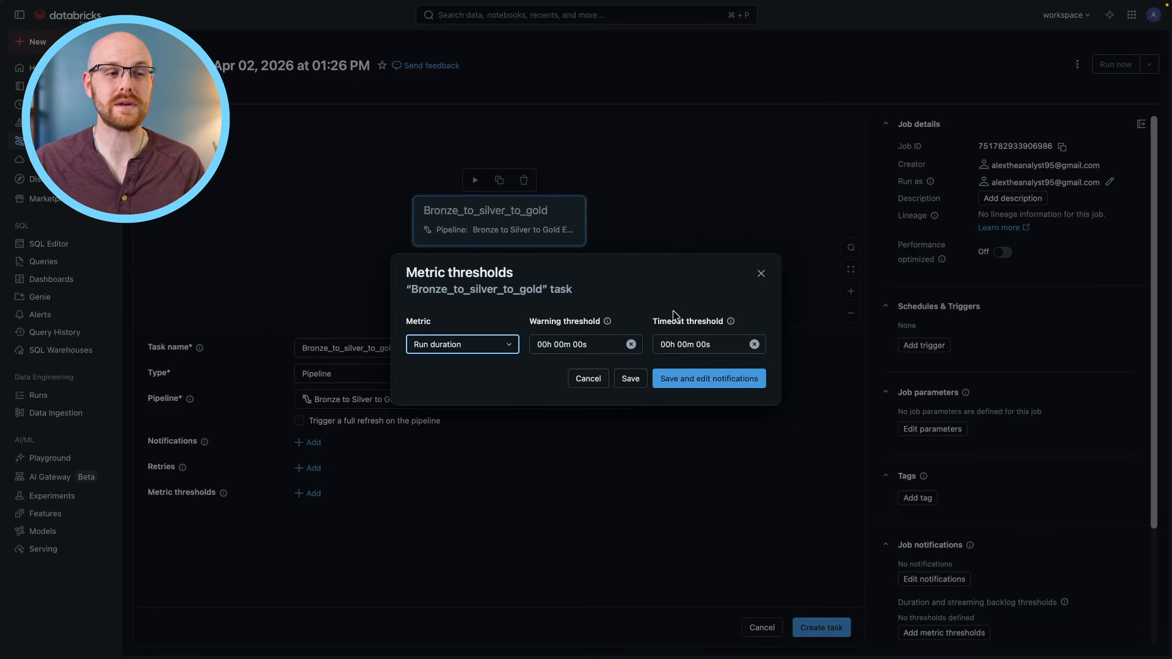
{"action": "left_click", "coordinate": [760, 274]}
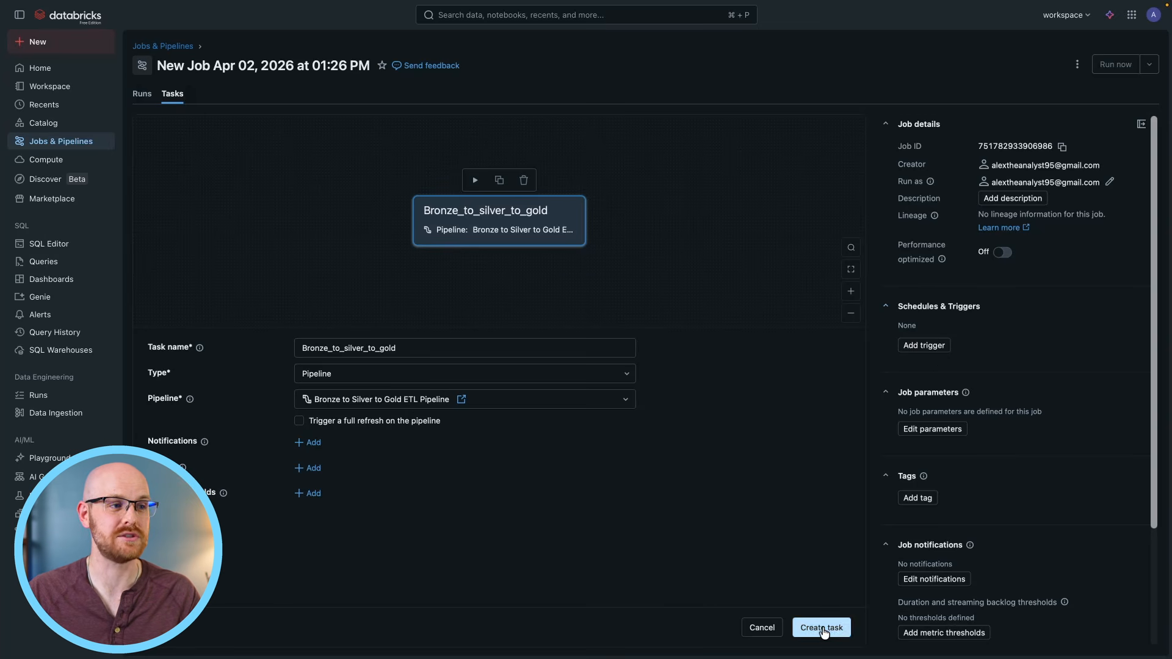
Create the configured Bronze_to_silver_to_gold pipeline task in the job.
{"action": "left_click", "coordinate": [822, 628]}
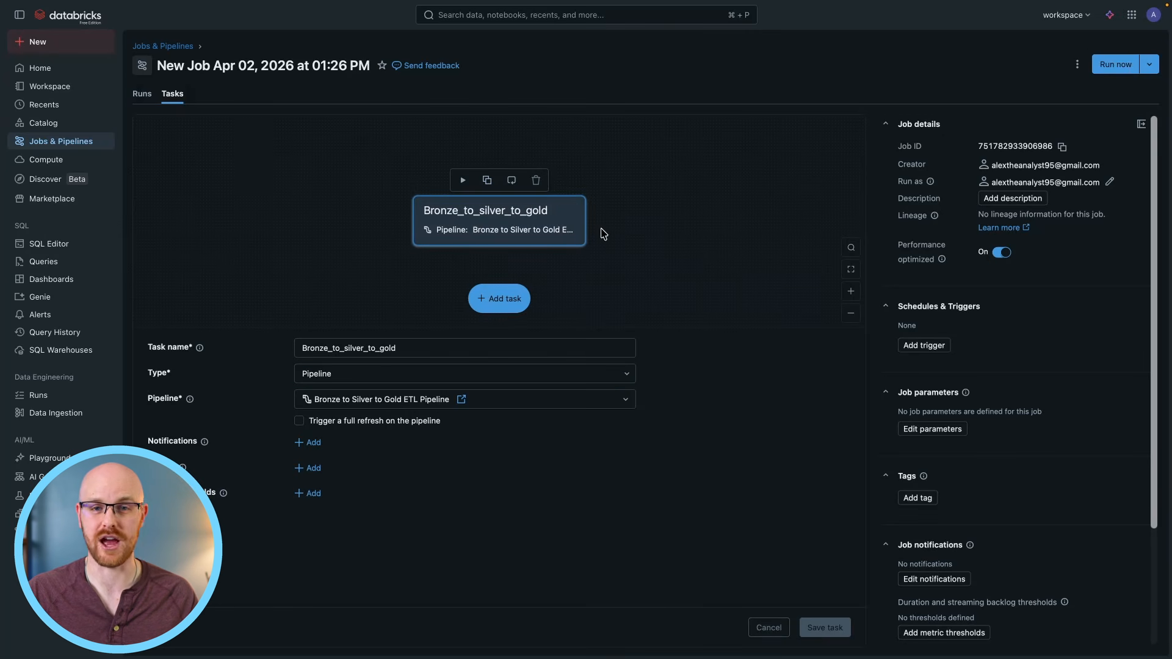
Try an active Scheduled trigger that runs the job every 1 week, and delete it after saving.
{"action": "left_click", "coordinate": [923, 352]}
{"action": "left_click", "coordinate": [502, 337]}
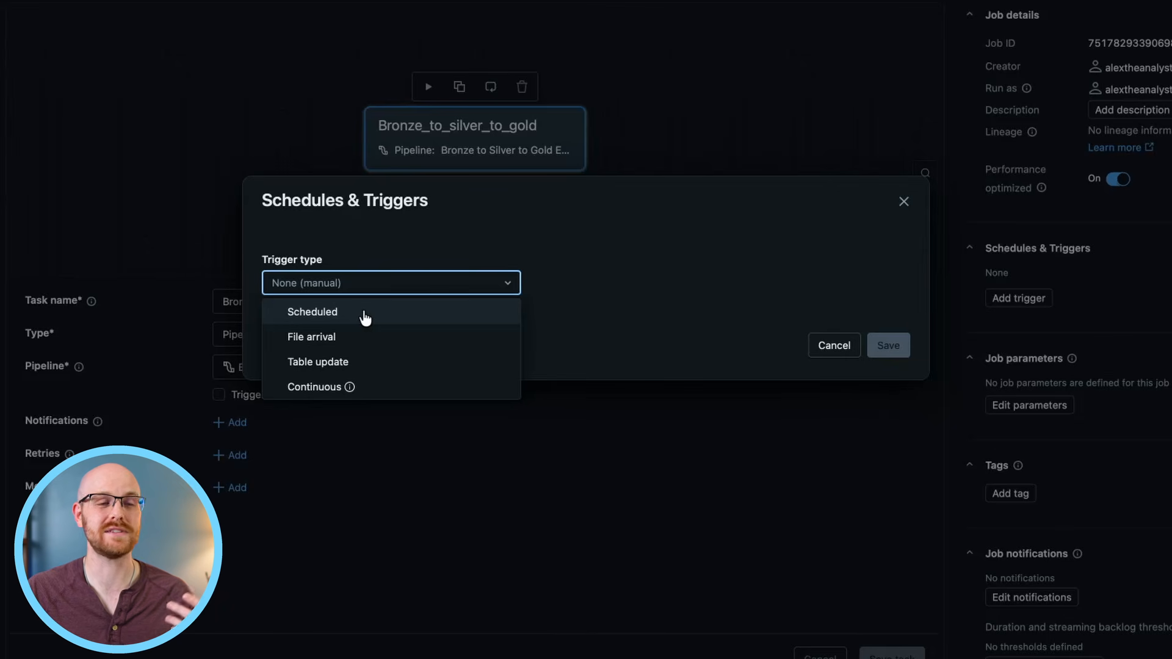
{"action": "left_click", "coordinate": [364, 315]}
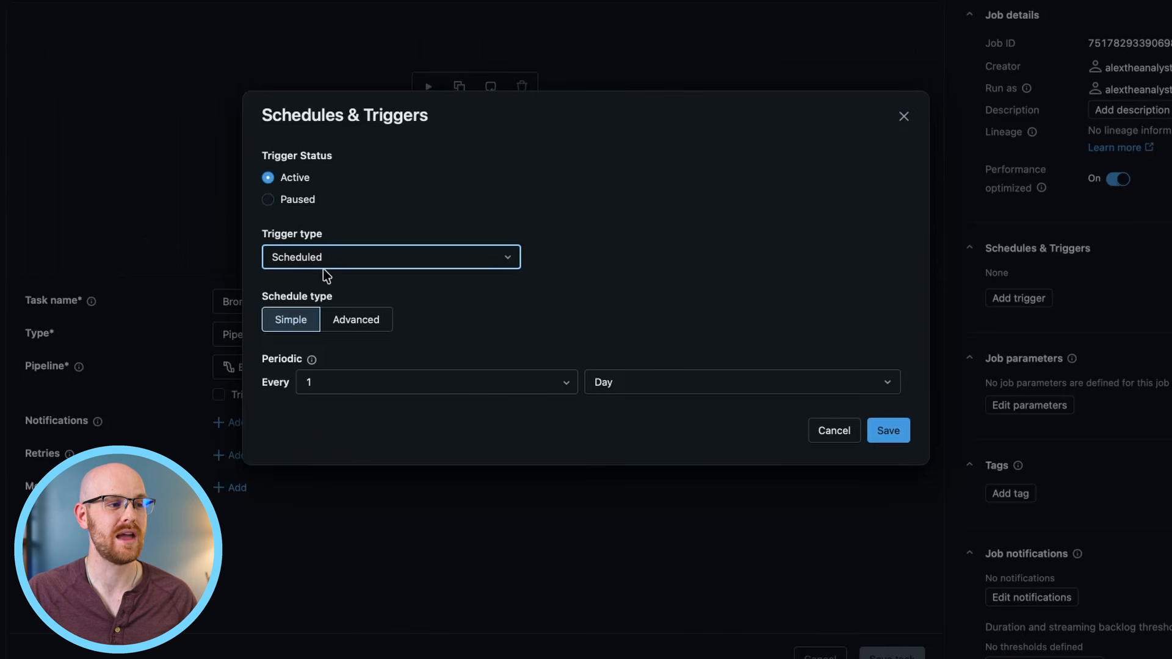
{"action": "left_click", "coordinate": [594, 381]}
{"action": "left_click", "coordinate": [626, 460]}
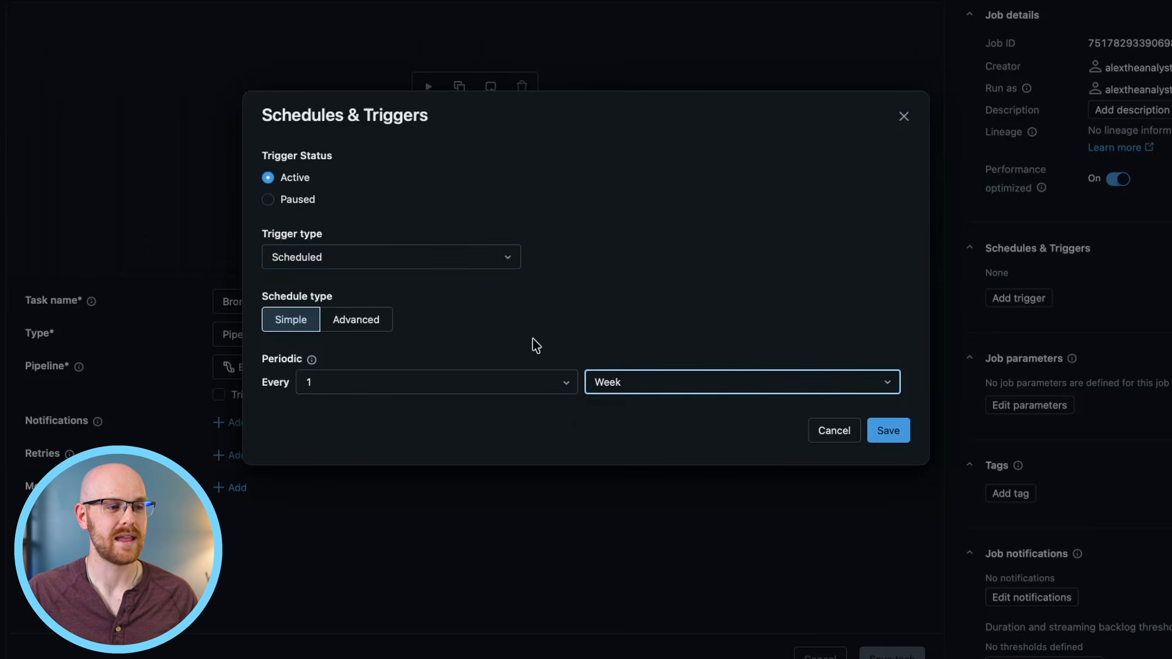
{"action": "left_click", "coordinate": [903, 441]}
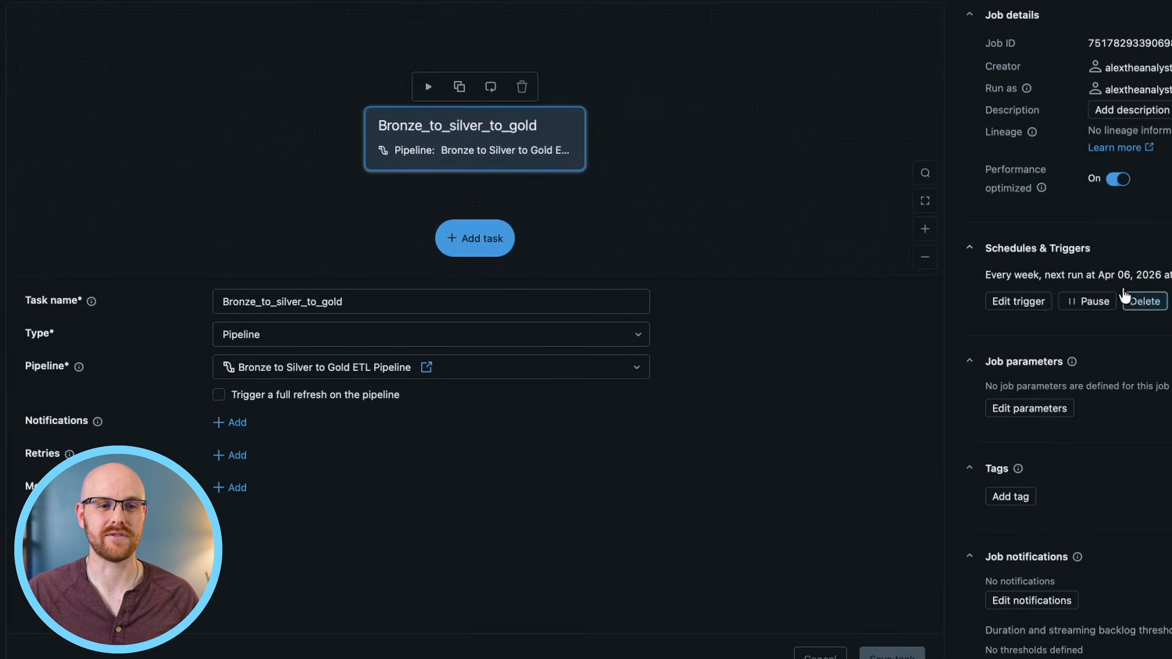
{"action": "left_click", "coordinate": [1145, 305]}
Try a Scheduled trigger with the Advanced schedule type for the job, and discard it.
{"action": "left_click", "coordinate": [1000, 306]}
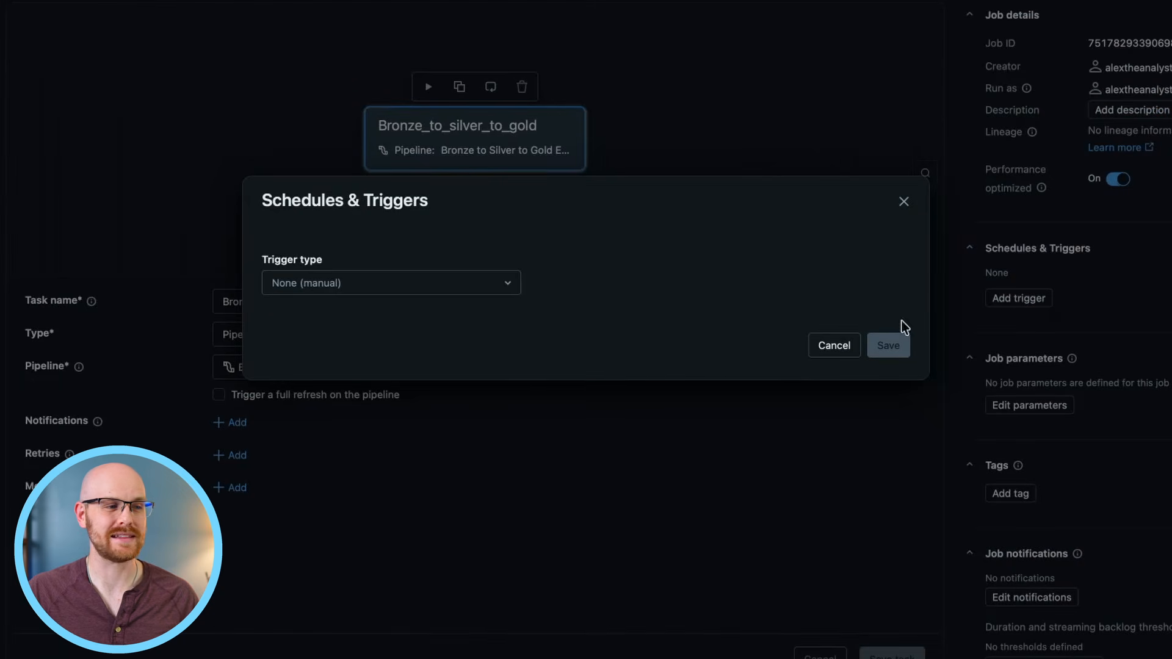
{"action": "left_click", "coordinate": [512, 290]}
{"action": "left_click", "coordinate": [418, 311]}
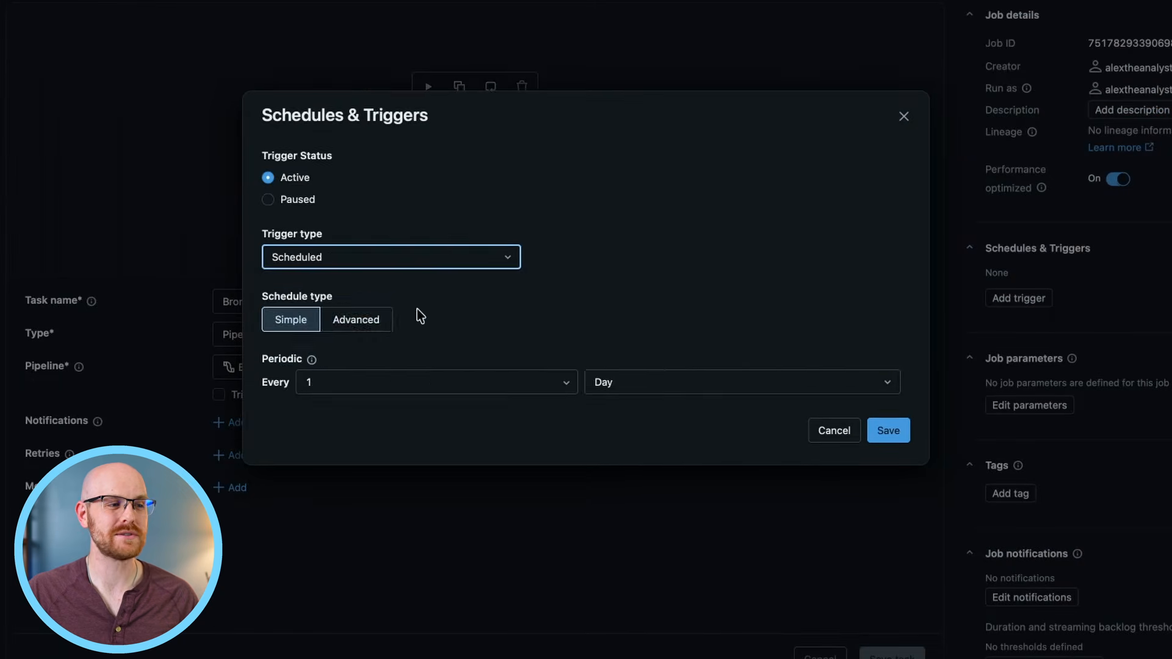
{"action": "left_click", "coordinate": [369, 329]}
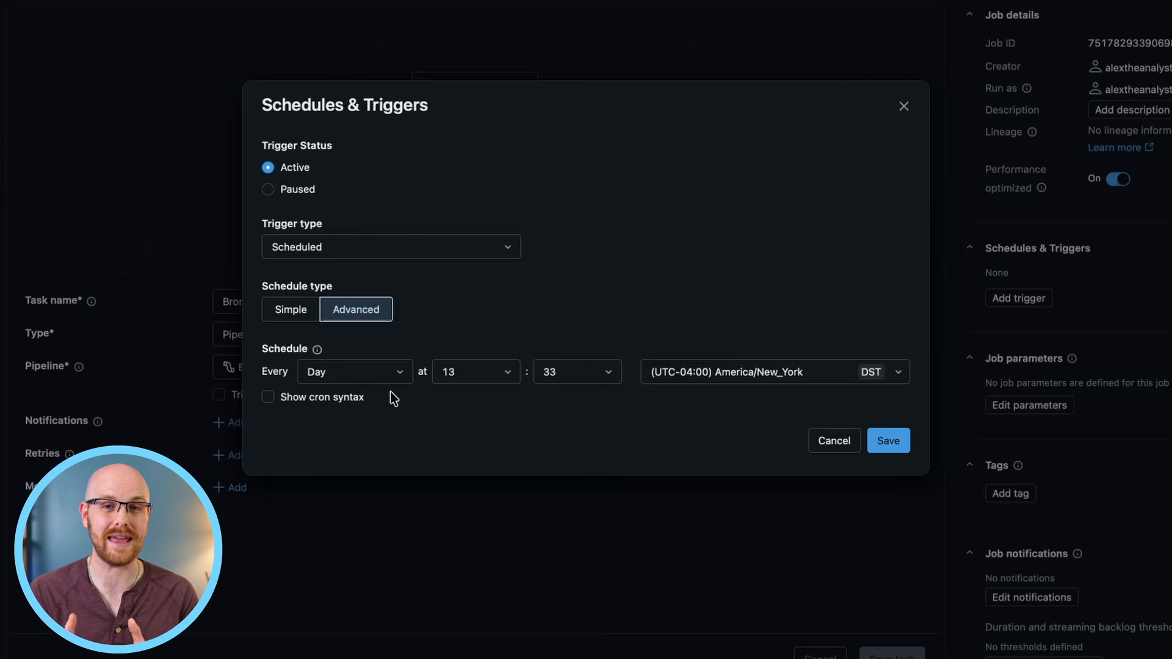
{"action": "left_click", "coordinate": [841, 450]}
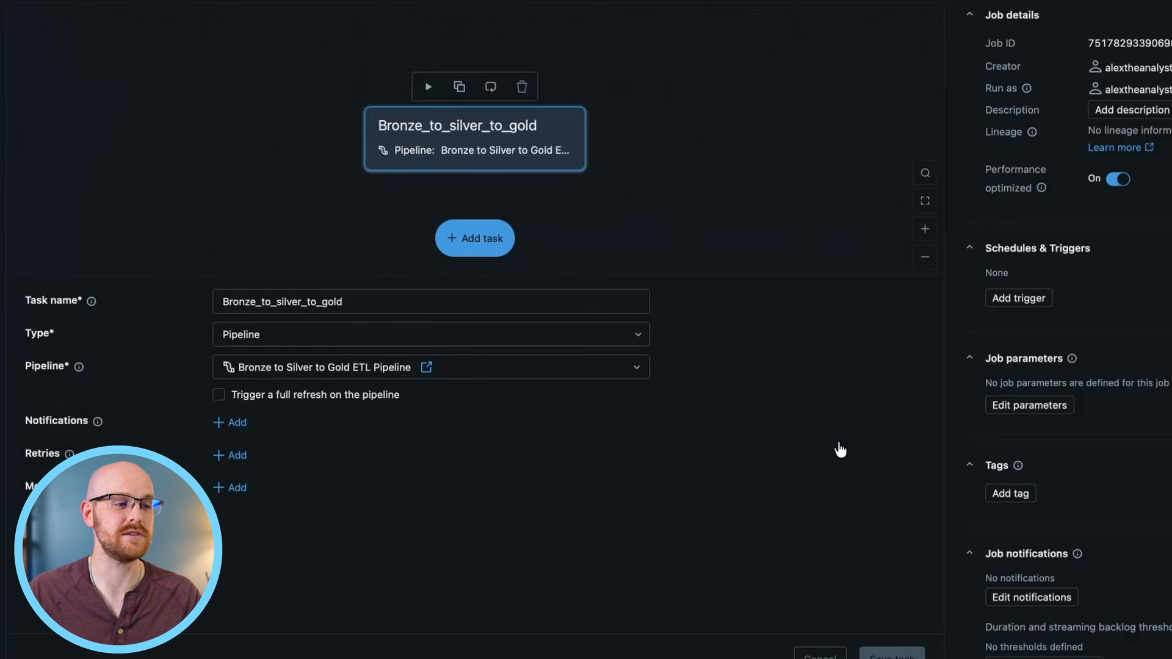
Try the File arrival trigger type and its advanced timing options, glance at the atadatabrickstutorial S3 bucket, and discard the trigger.
{"action": "left_click", "coordinate": [1031, 300]}
{"action": "left_click", "coordinate": [511, 284]}
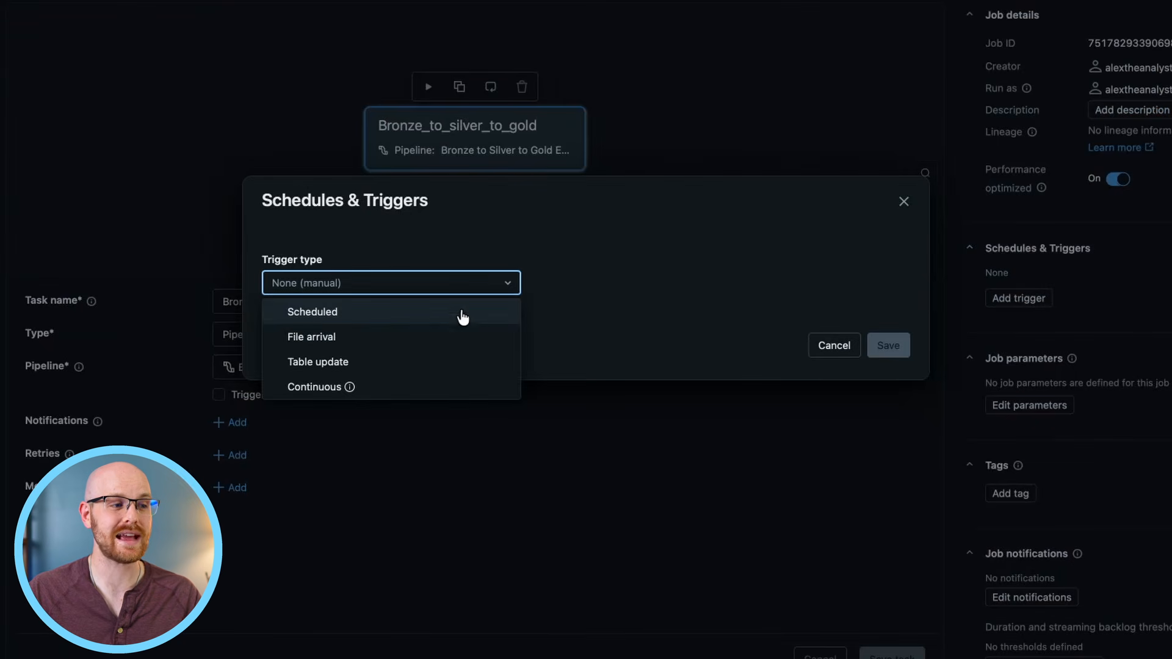
{"action": "left_click", "coordinate": [391, 338]}
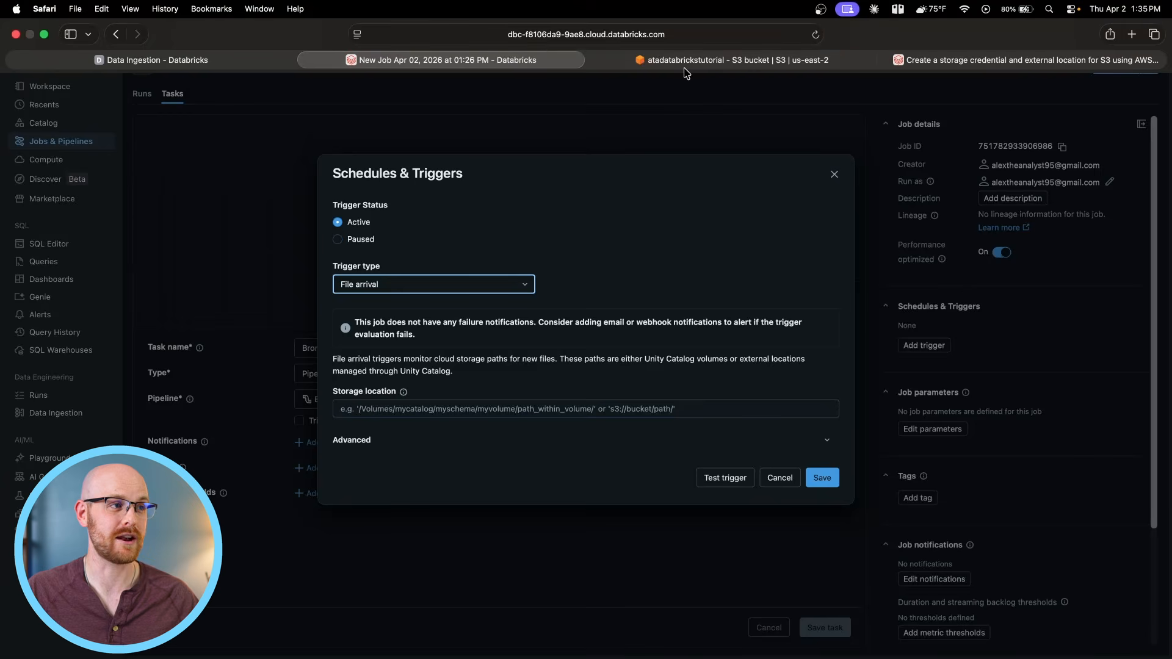
{"action": "left_click", "coordinate": [686, 64]}
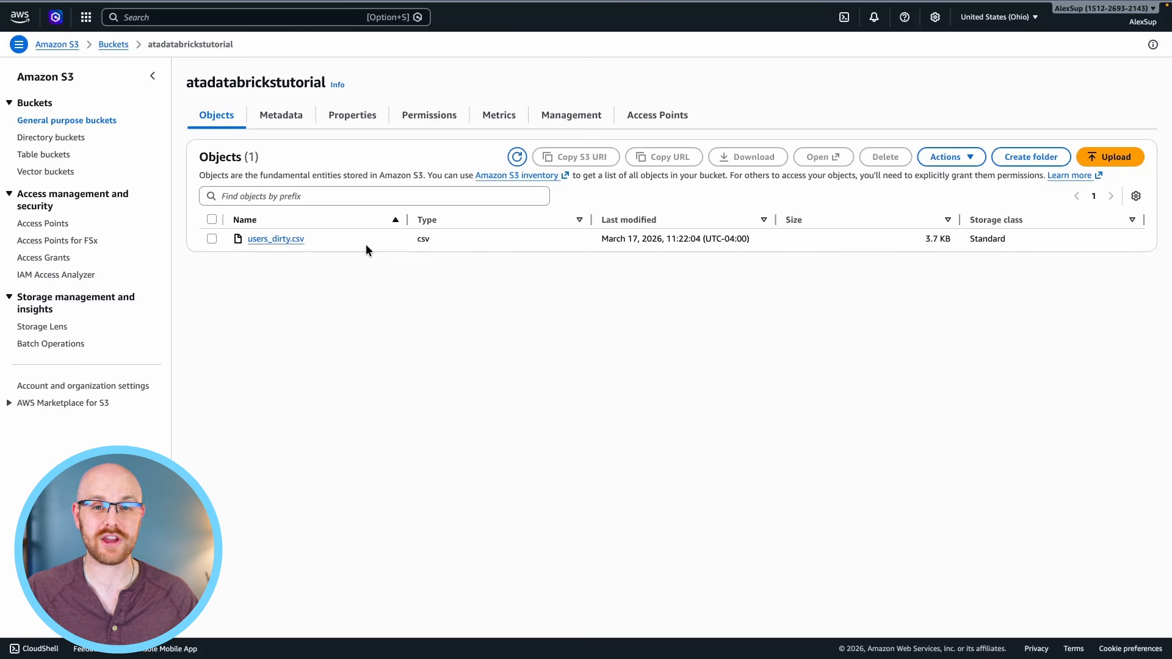
{"action": "left_click", "coordinate": [419, 60]}
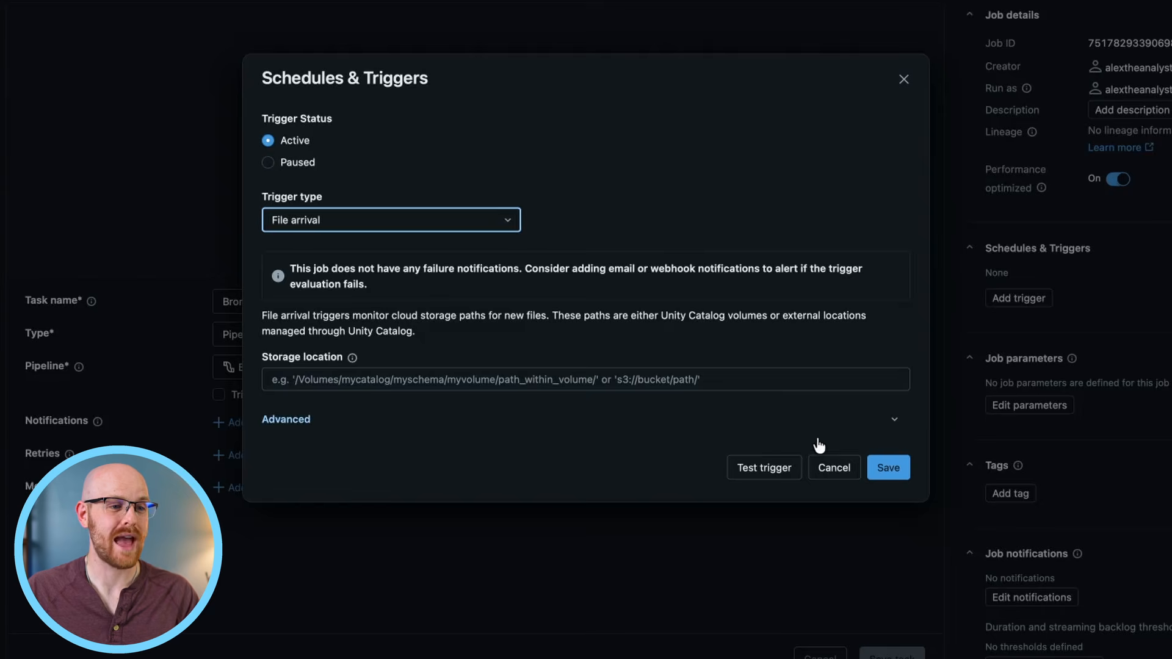
{"action": "left_click", "coordinate": [828, 441]}
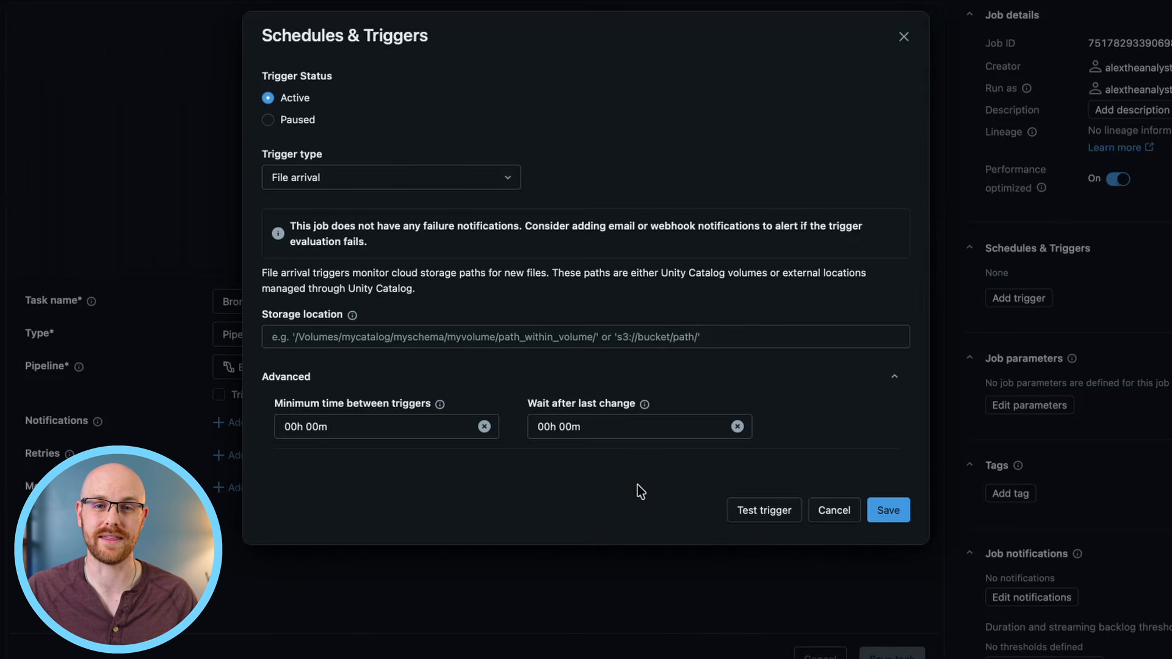
{"action": "left_click", "coordinate": [826, 511]}
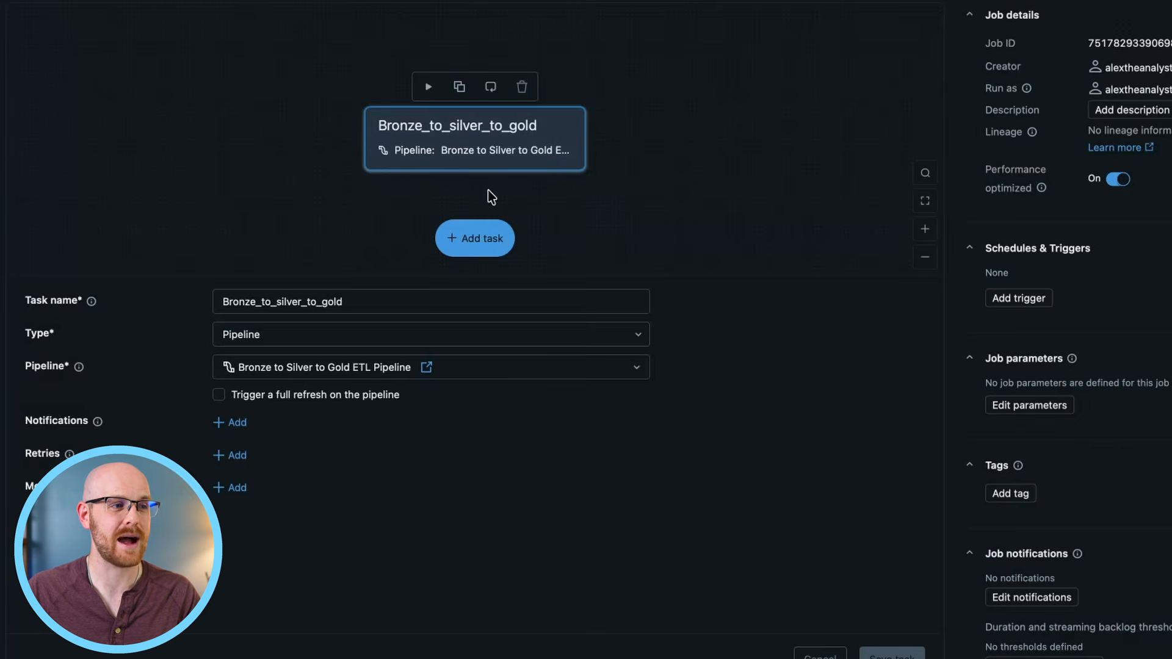
Try the Table update trigger type with its table name field and advanced timing options, and close it without adding a trigger.
{"action": "left_click", "coordinate": [999, 299]}
{"action": "left_click", "coordinate": [467, 285]}
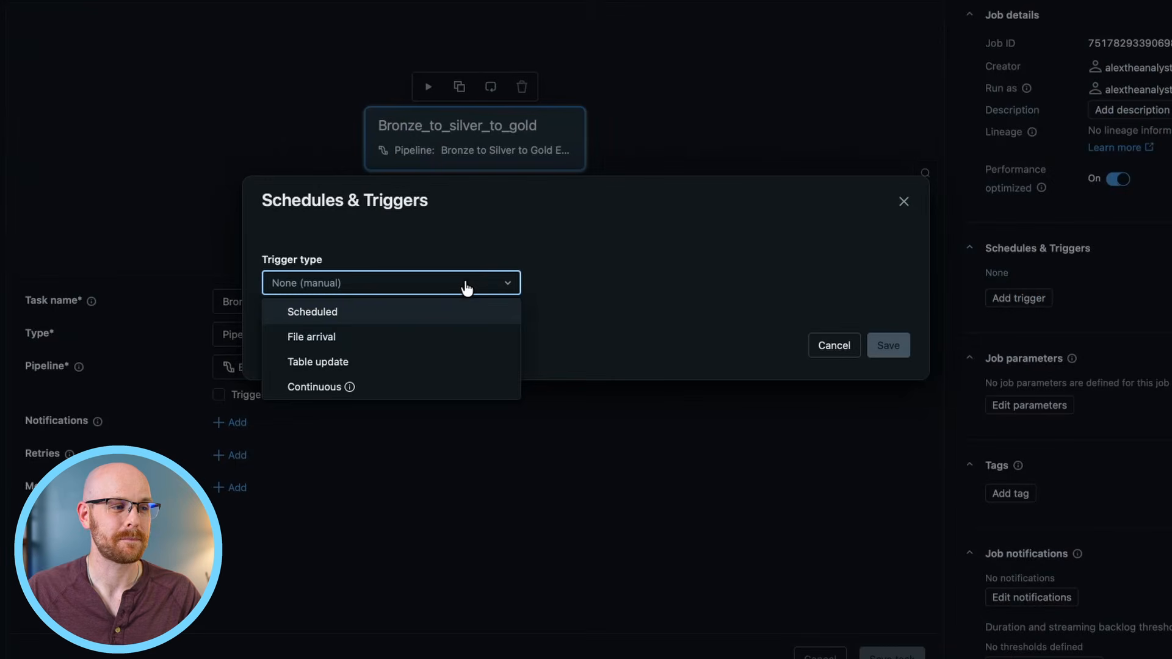
{"action": "left_click", "coordinate": [401, 361]}
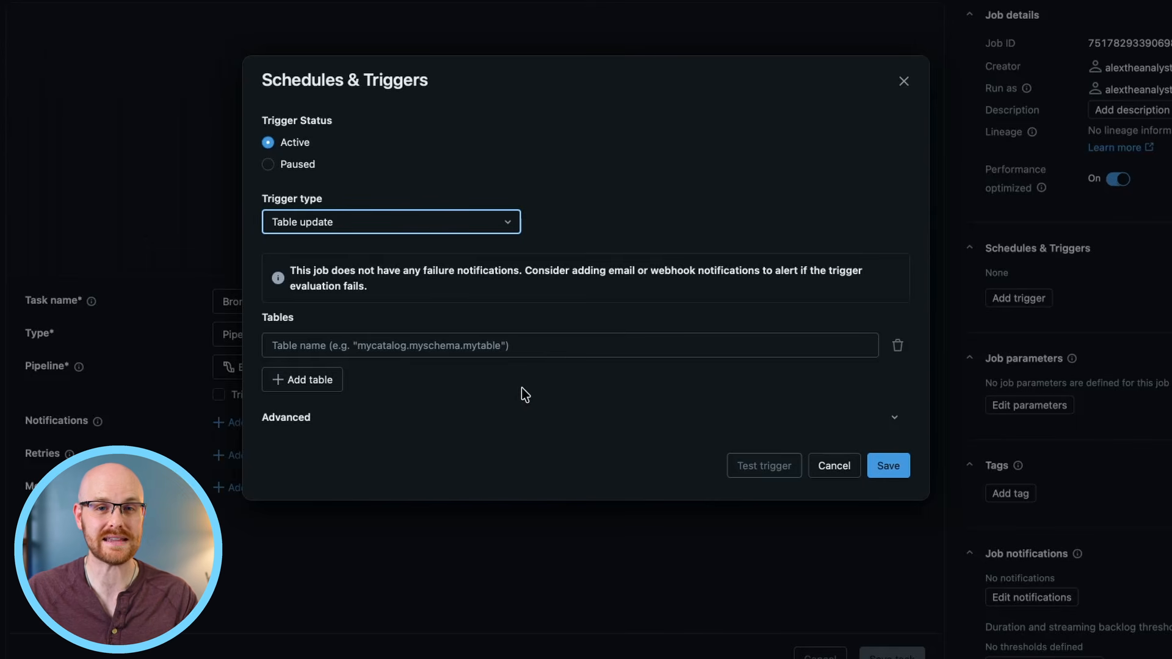
{"action": "left_click", "coordinate": [390, 343]}
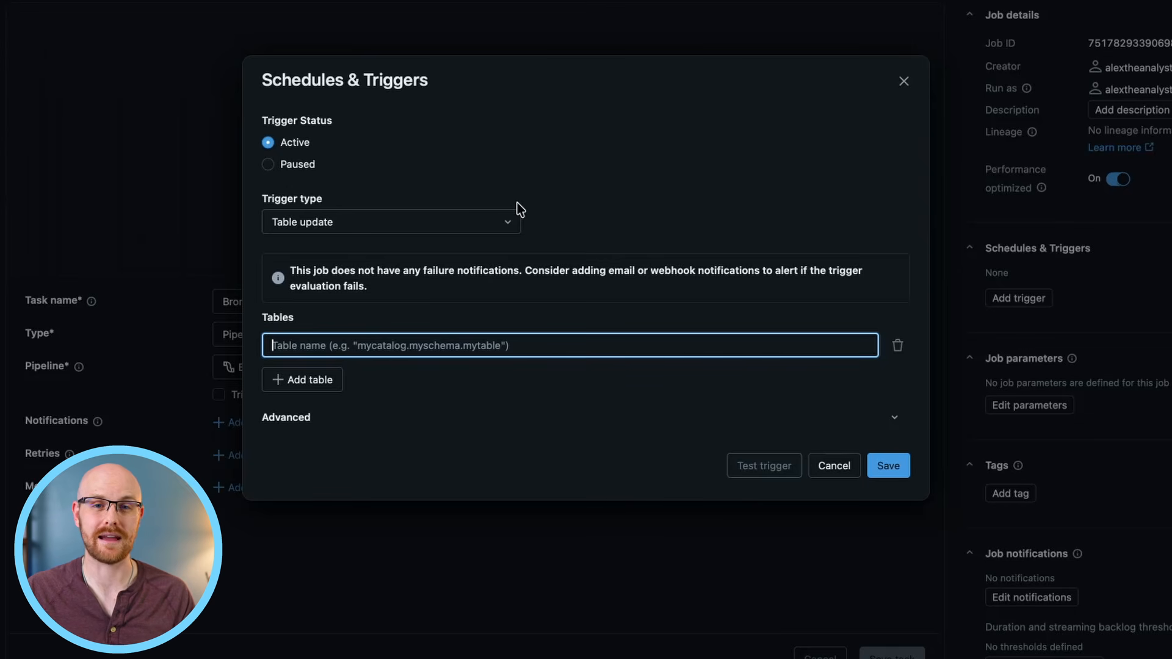
{"action": "left_click", "coordinate": [895, 417]}
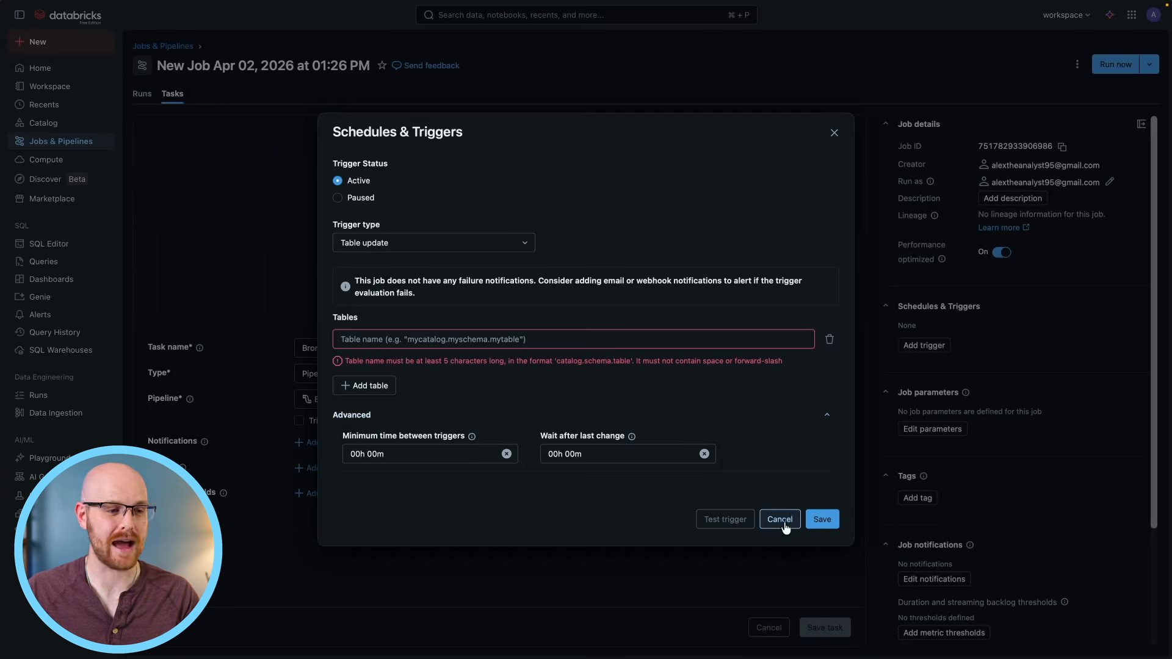
{"action": "left_click", "coordinate": [834, 521]}
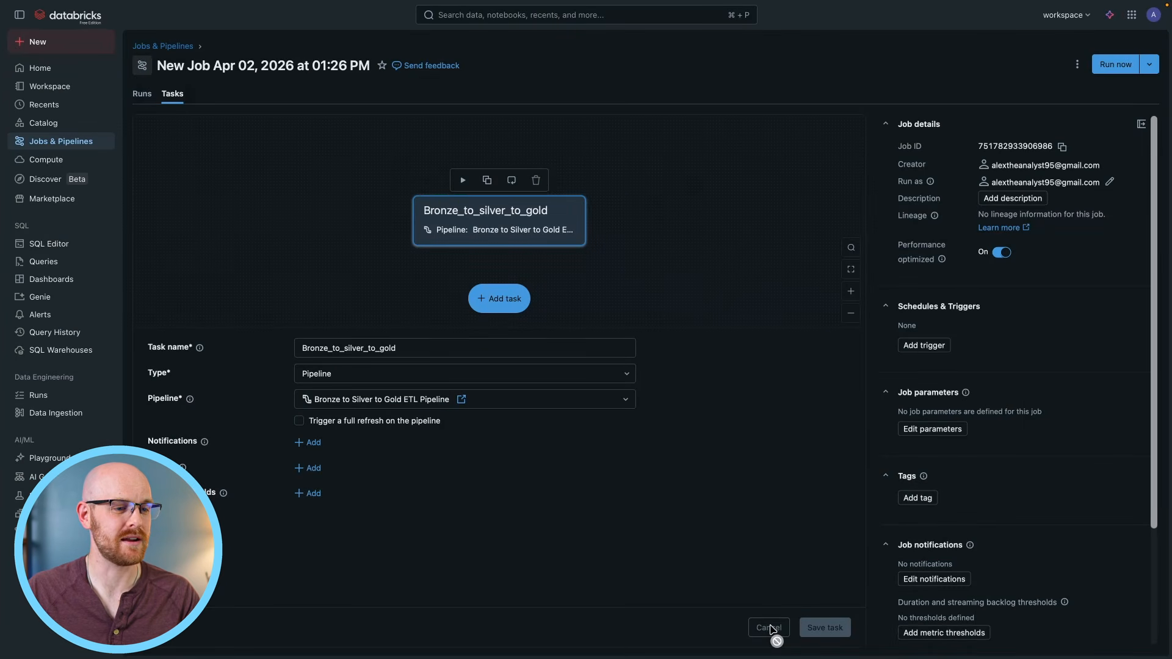
Look at the job's run history, and create a second, empty job.
{"action": "left_click", "coordinate": [141, 95]}
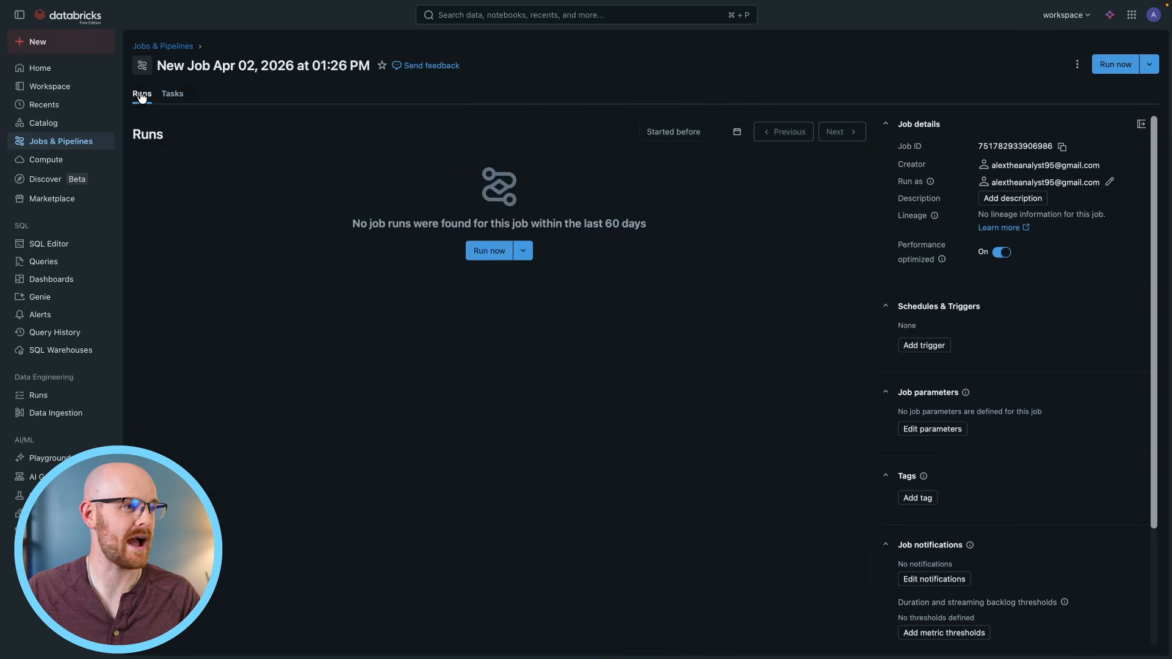
{"action": "left_click", "coordinate": [71, 402]}
{"action": "left_click", "coordinate": [755, 103]}
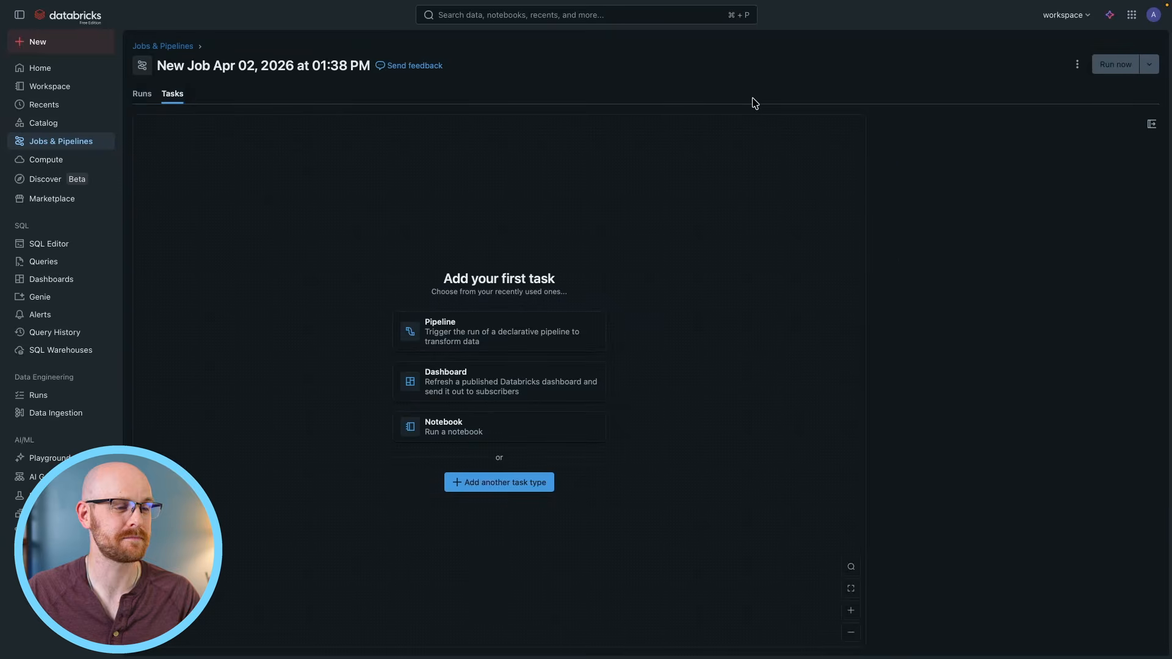
Add a Notebook task to the new job and name it Bronze_to_Silver.
{"action": "left_click", "coordinate": [534, 486]}
{"action": "left_click_drag", "start_coordinate": [796, 356], "coordinate": [795, 412]}
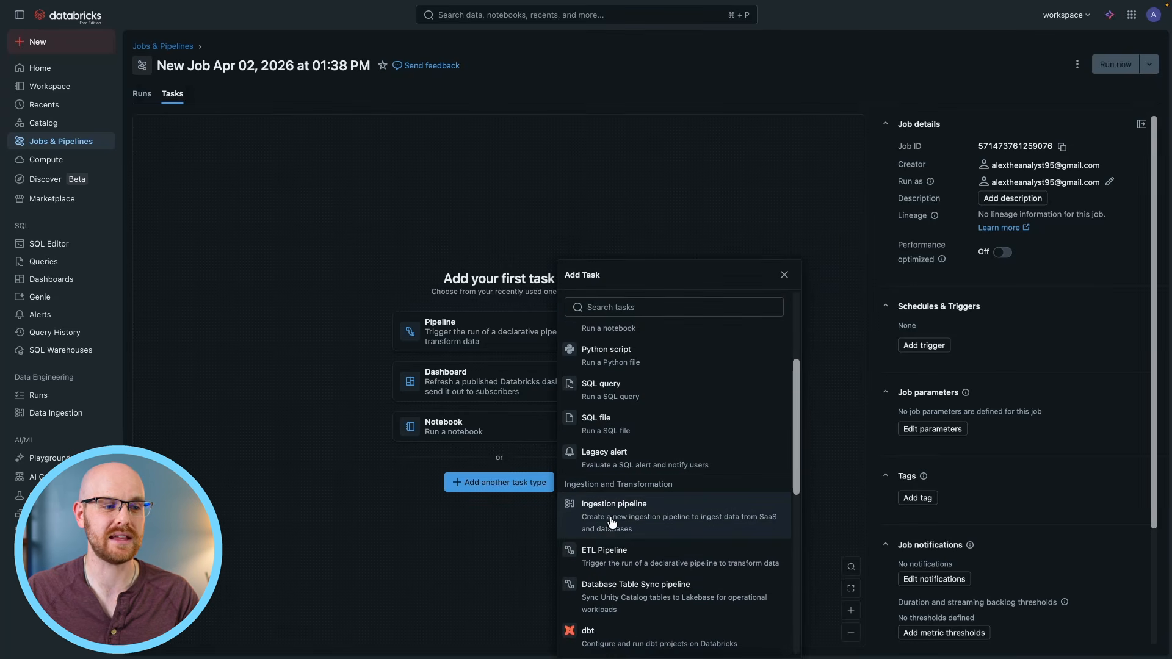
{"action": "scroll", "coordinate": [654, 424], "scroll_direction": "up", "scroll_amount": 2}
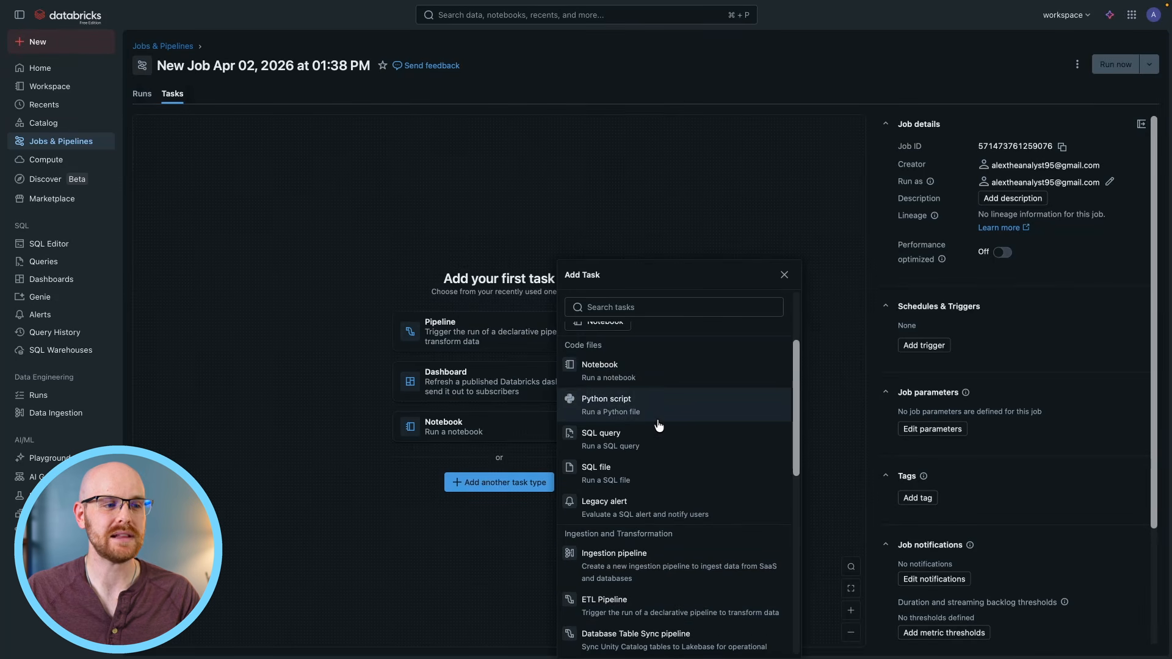
{"action": "left_click", "coordinate": [661, 374]}
{"action": "left_click", "coordinate": [361, 349]}
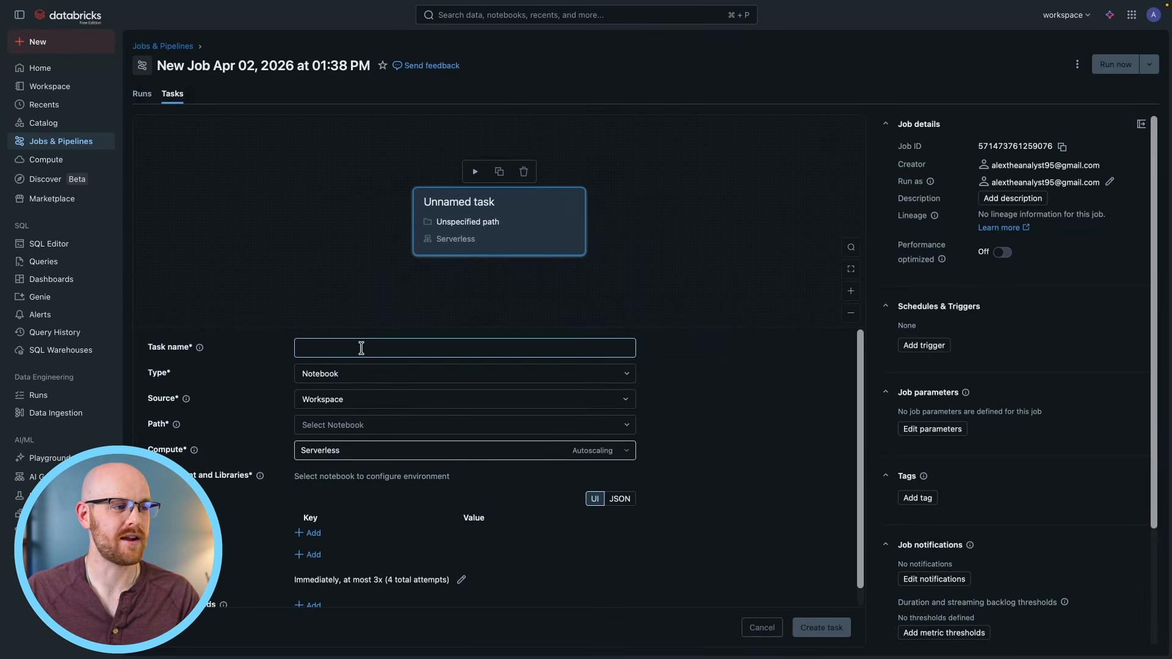
{"action": "type", "text": "Bronze_to_Silver"}
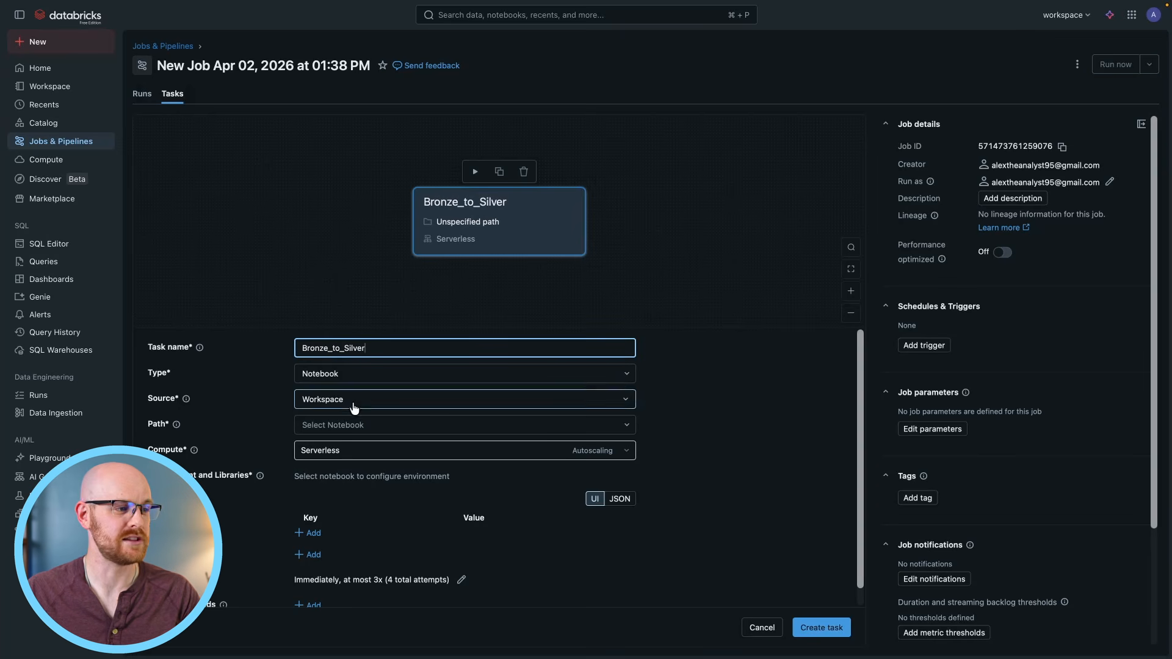
Keep Workspace as the task's source and choose the Bronze to Silver notebook from the user's home folder as its path.
{"action": "left_click", "coordinate": [353, 404]}
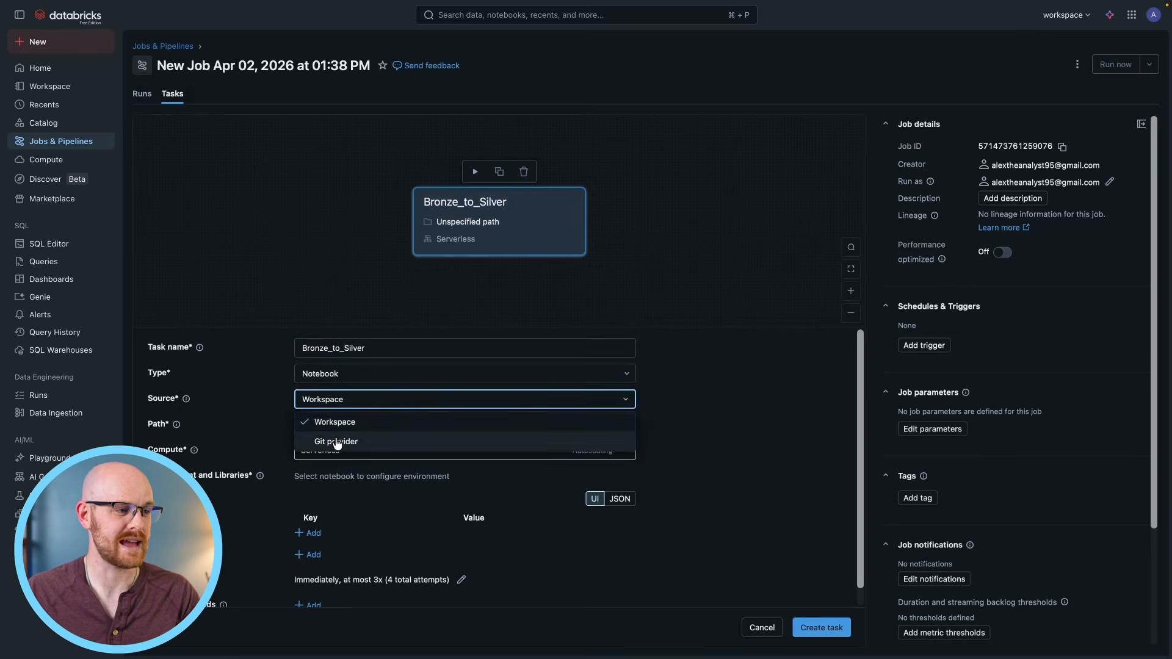
{"action": "left_click", "coordinate": [342, 422]}
{"action": "left_click", "coordinate": [325, 431]}
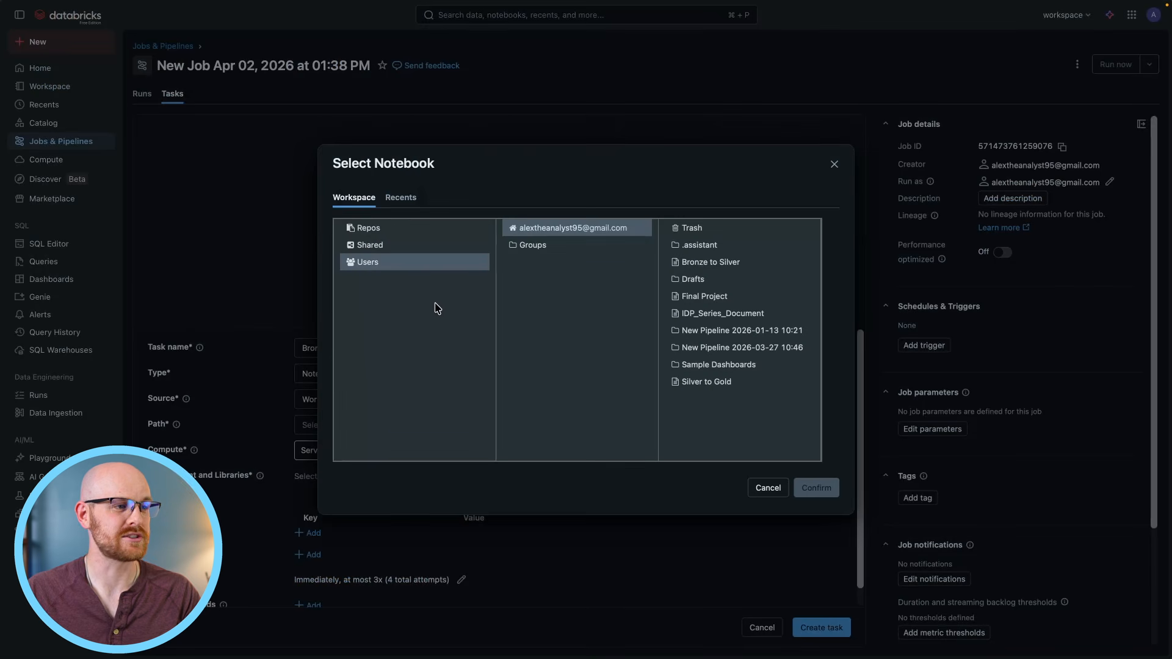
{"action": "left_click", "coordinate": [716, 267]}
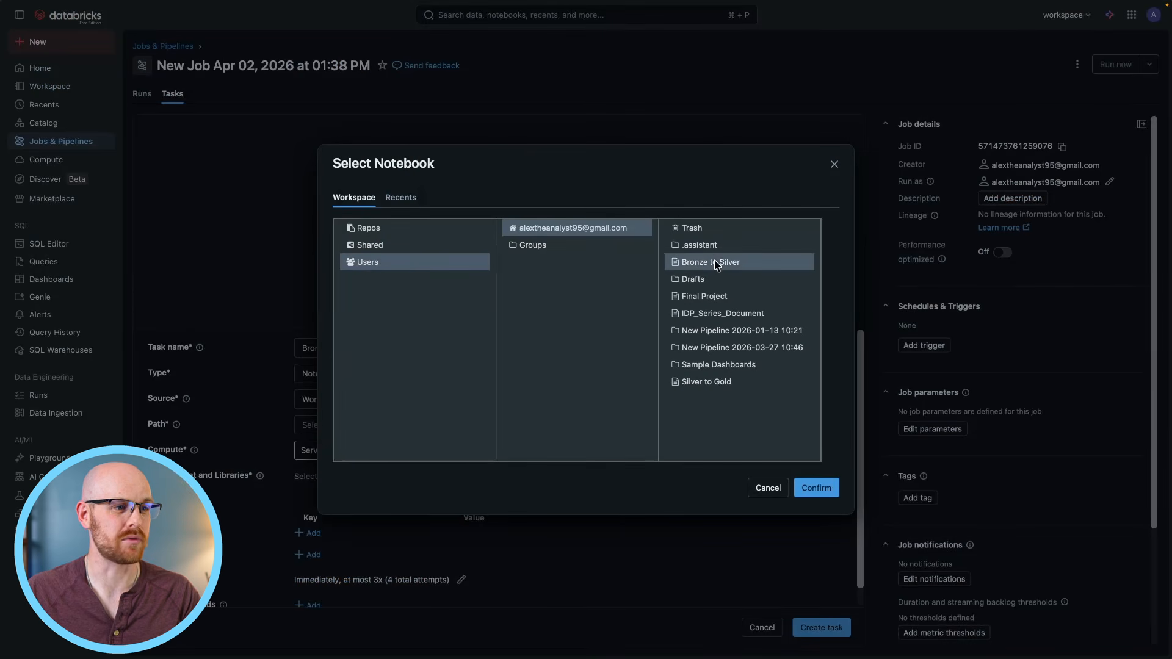
{"action": "left_click", "coordinate": [815, 487]}
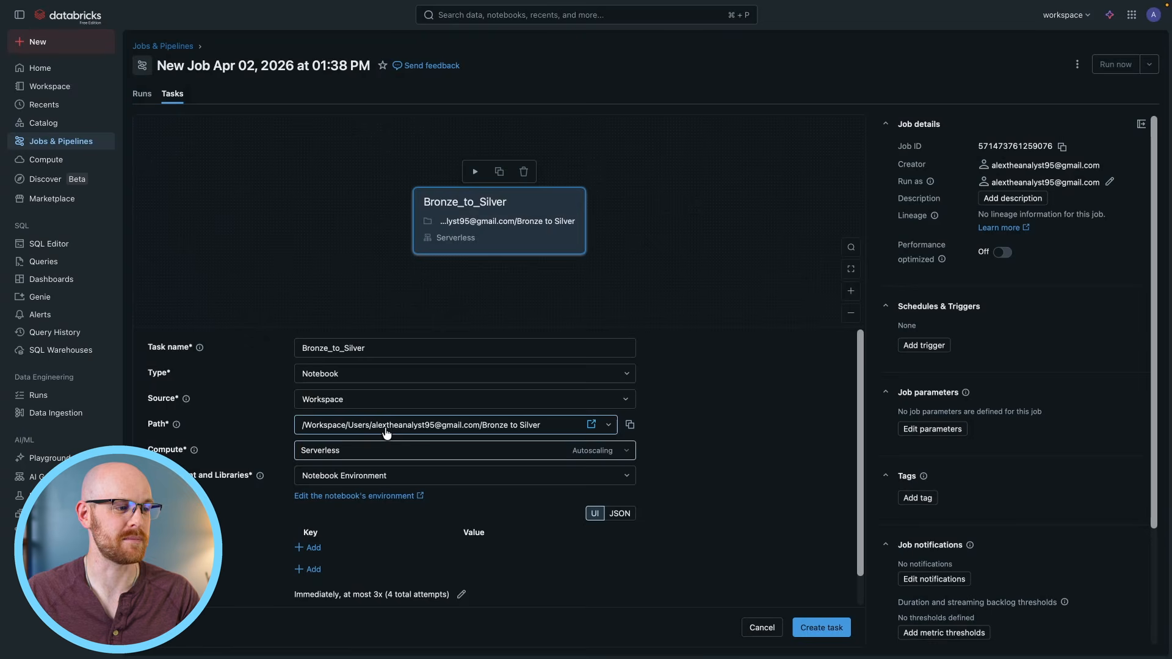
Try adding a key-value parameter to the Bronze_to_Silver task, and remove the empty row.
{"action": "scroll", "coordinate": [383, 489], "scroll_direction": "down", "scroll_amount": 1}
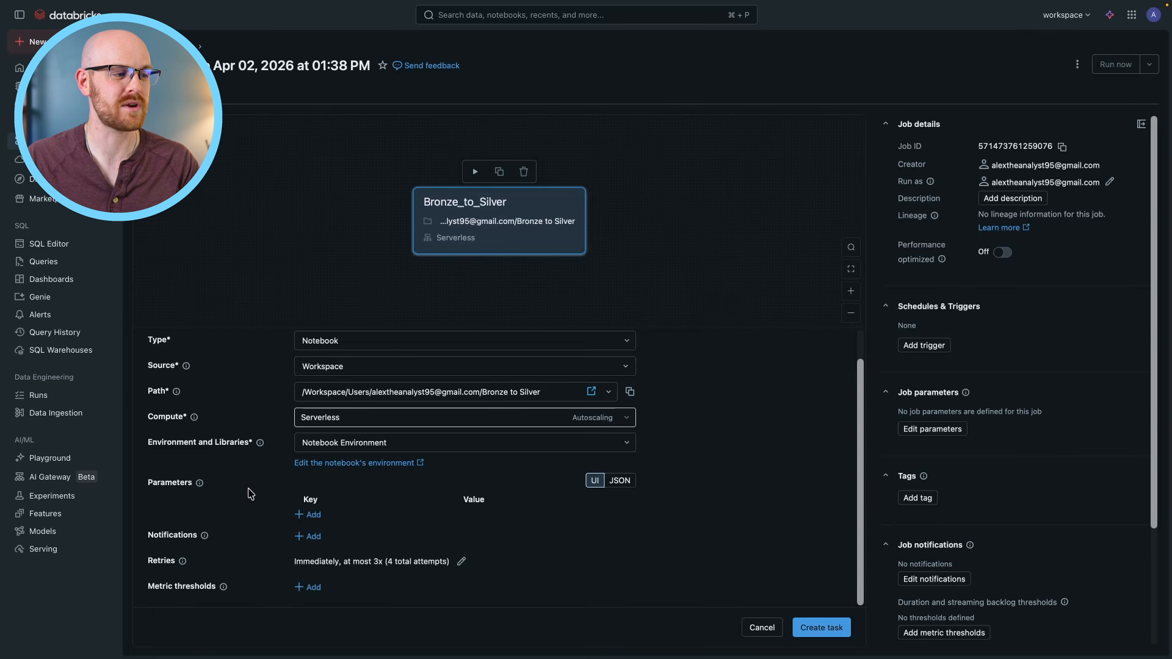
{"action": "mouse_move", "coordinate": [204, 489]}
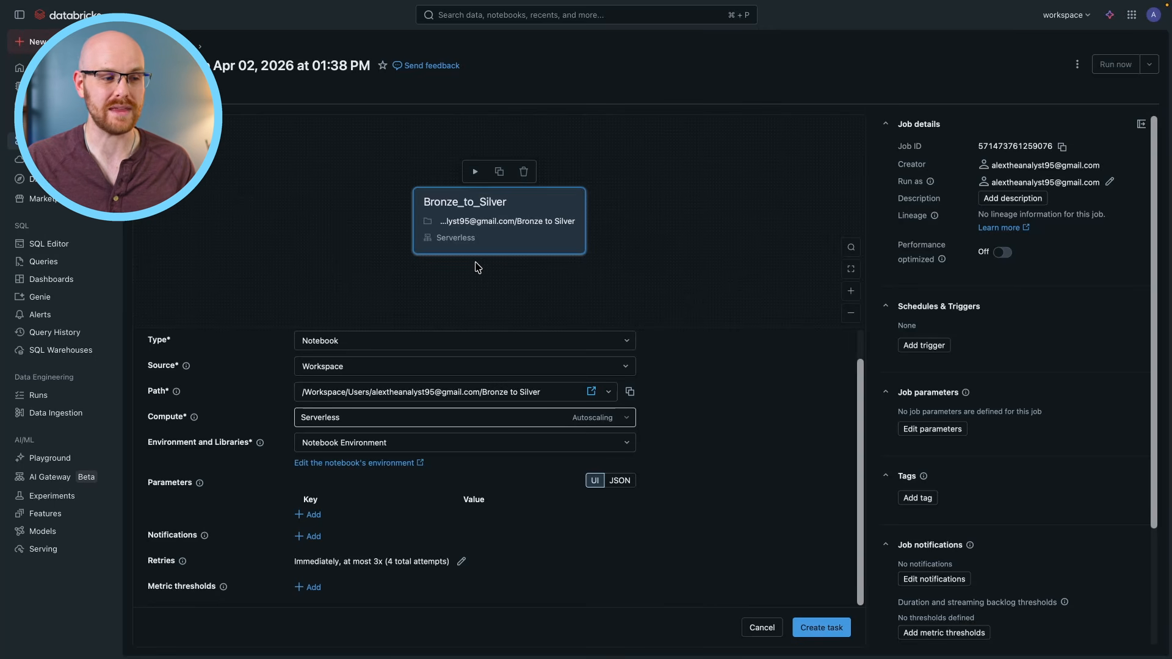
{"action": "left_click", "coordinate": [311, 515]}
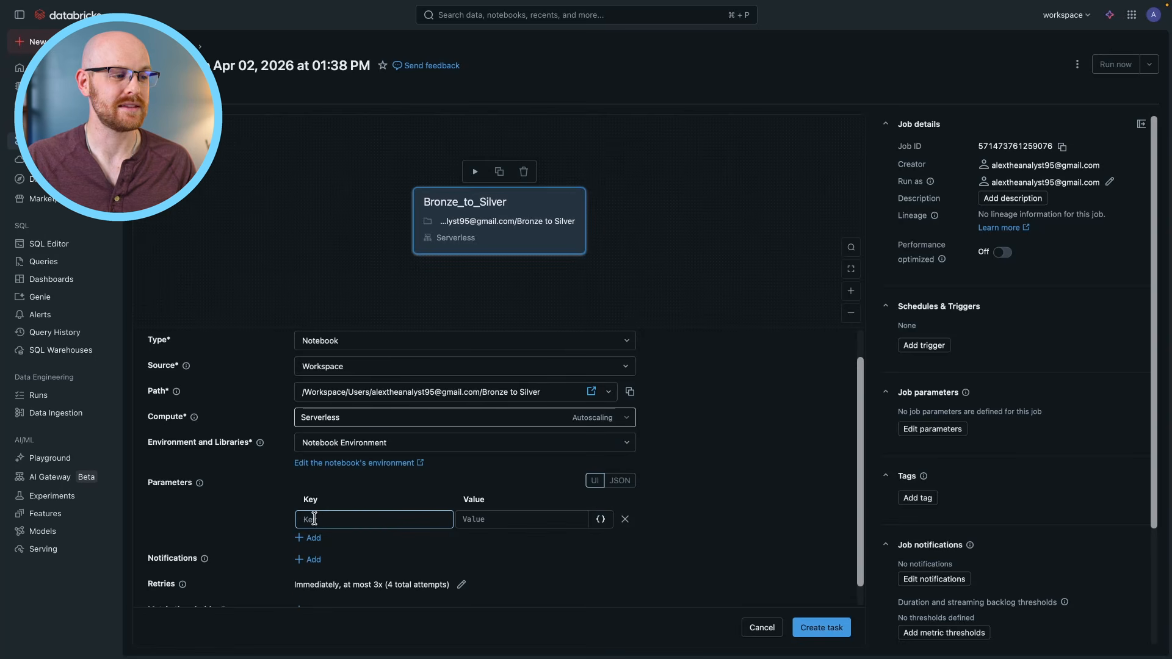
{"action": "left_click", "coordinate": [475, 520]}
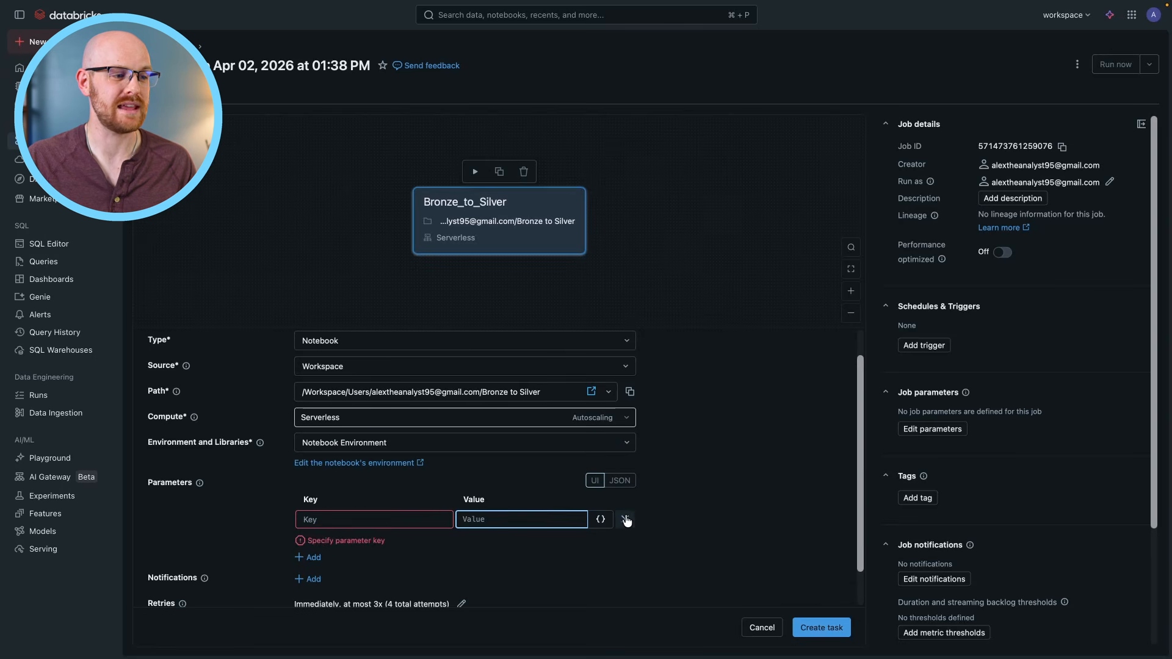
{"action": "left_click", "coordinate": [625, 520]}
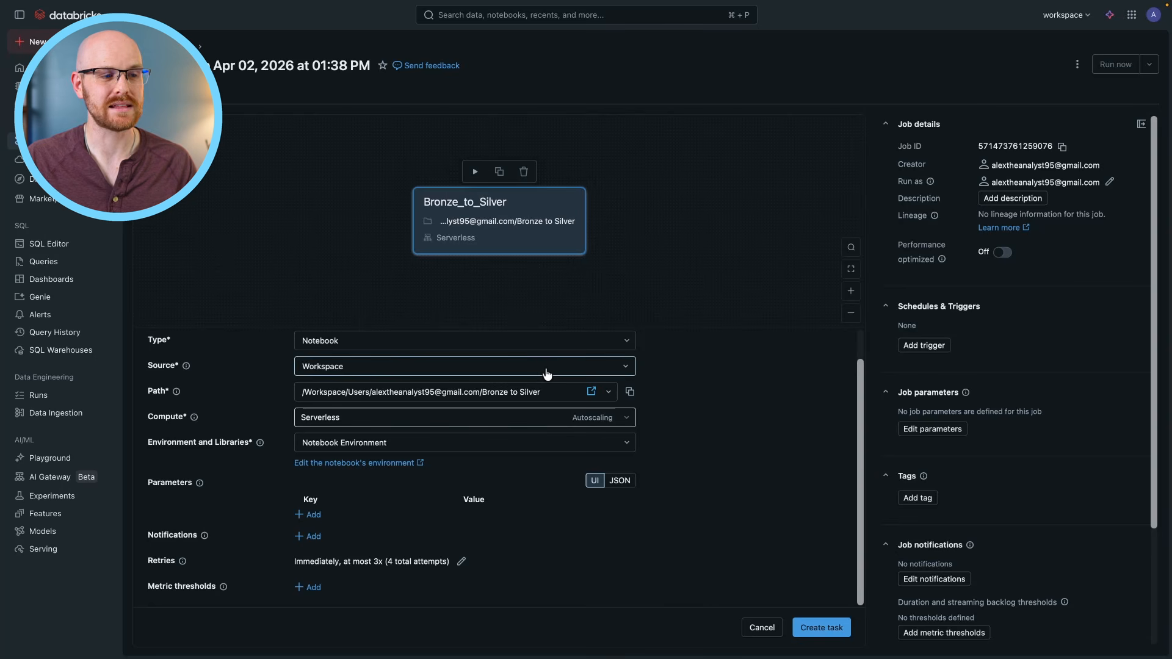
Create the configured Bronze_to_Silver notebook task in the job.
{"action": "left_click", "coordinate": [811, 631]}
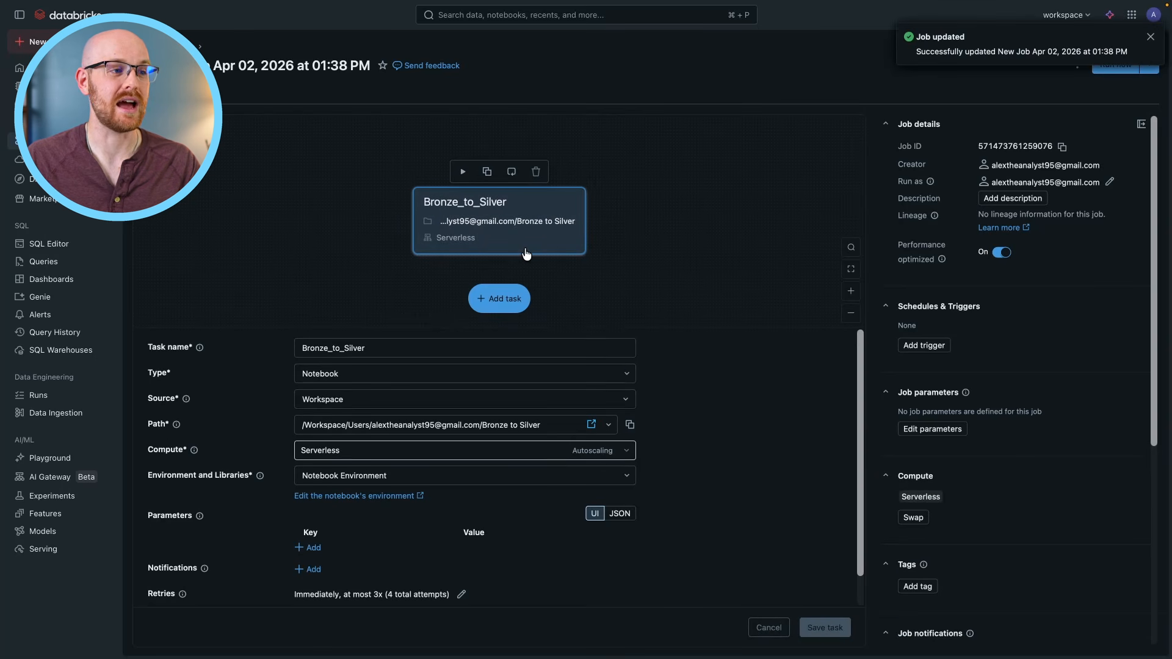
Add a second Notebook task following Bronze_to_Silver and choose the Silver to Gold notebook from the user's home folder as its path.
{"action": "left_click", "coordinate": [503, 304]}
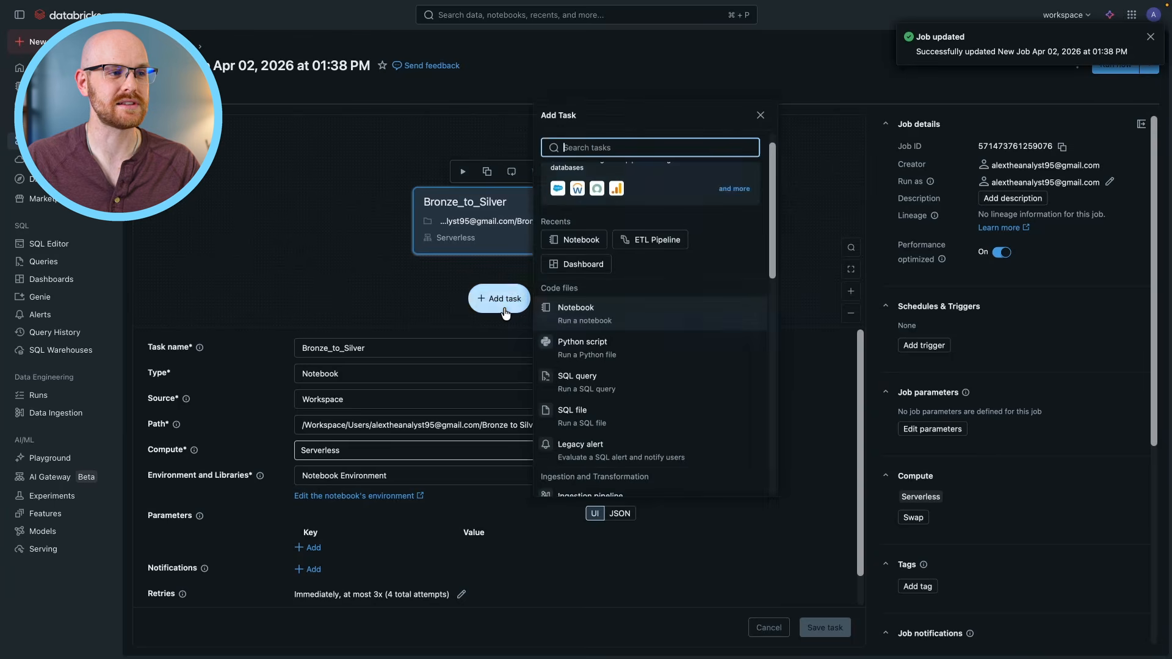
{"action": "left_click", "coordinate": [654, 314]}
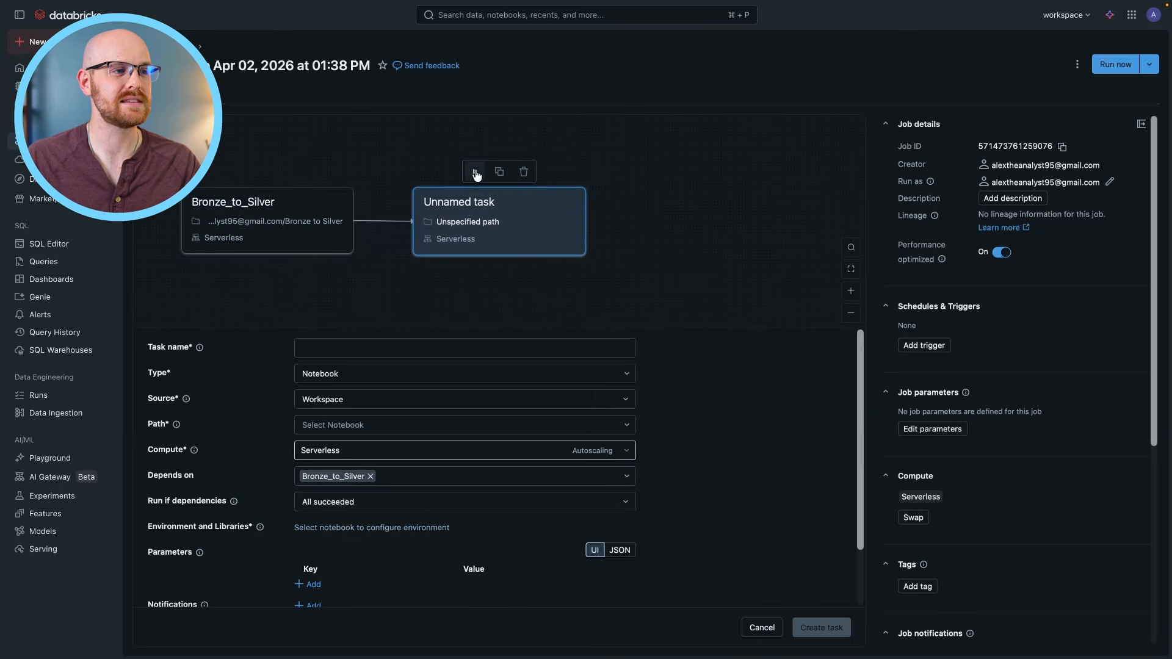
{"action": "left_click", "coordinate": [407, 425]}
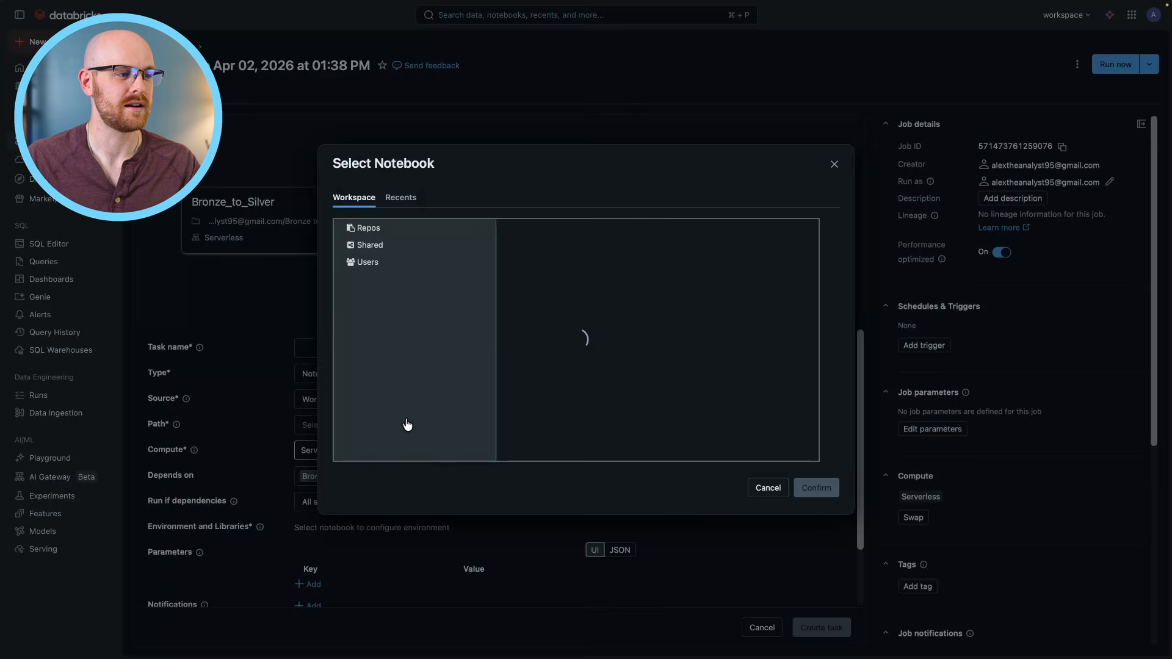
{"action": "left_click", "coordinate": [706, 383]}
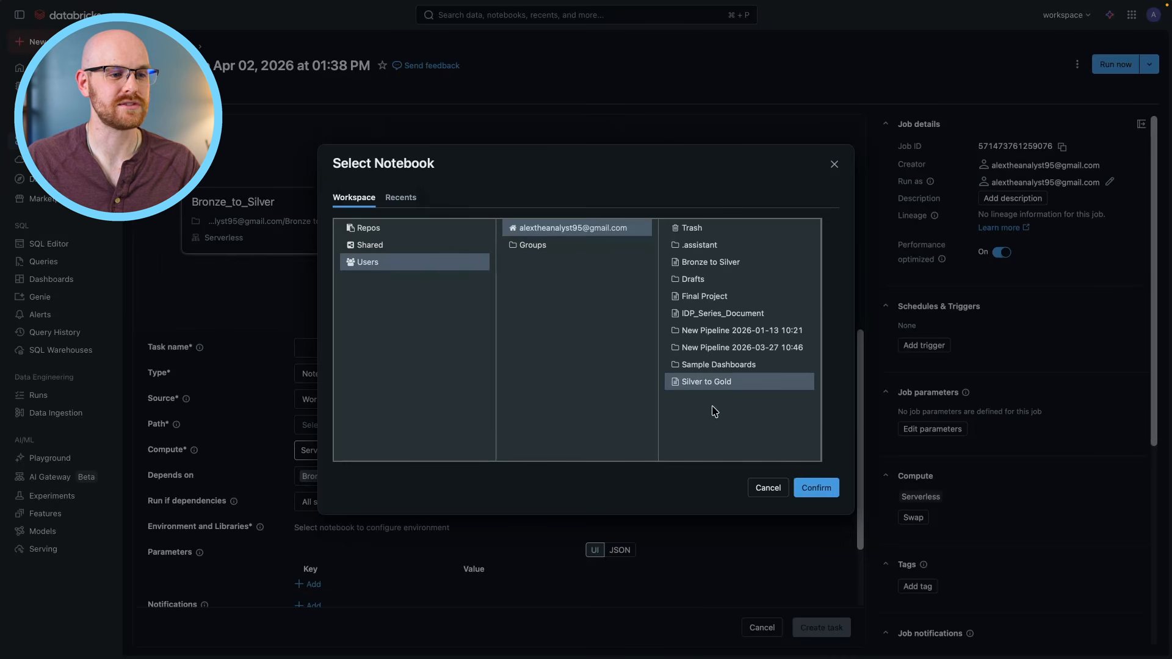
{"action": "left_click", "coordinate": [817, 488]}
Name the second notebook task Silver_to_Gold.
{"action": "left_click", "coordinate": [430, 346]}
{"action": "type", "text": "Silver_to_Gold"}
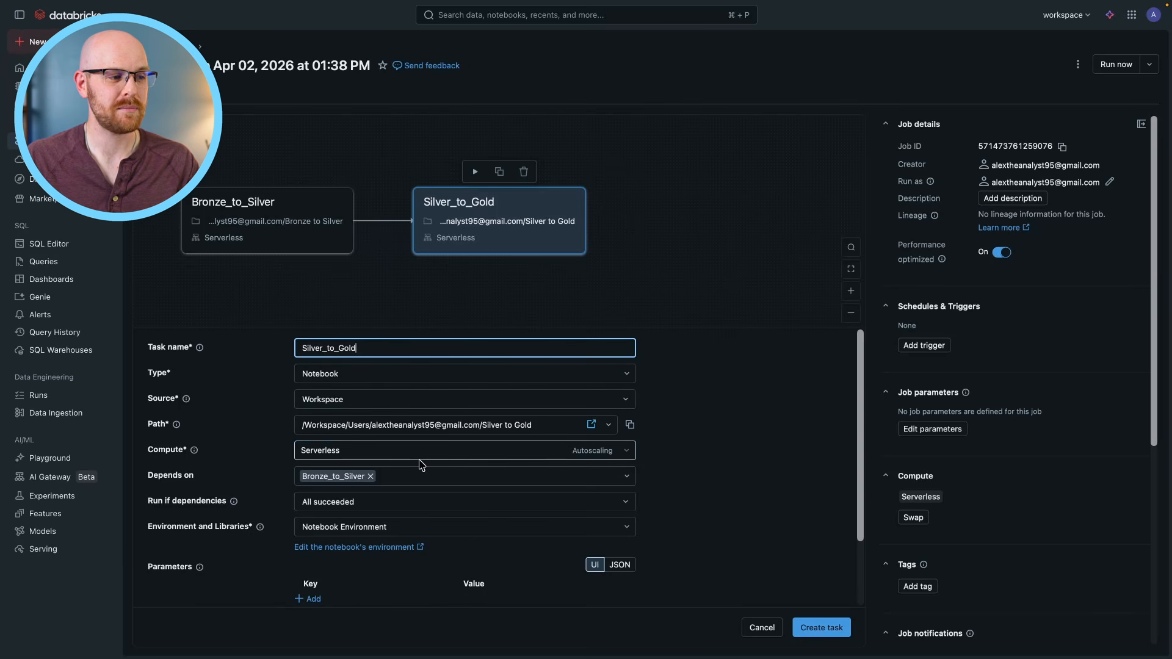
Keep the dependency on Bronze_to_Silver with the run condition All succeeded, and create the Silver_to_Gold task.
{"action": "left_click_drag", "start_coordinate": [147, 477], "coordinate": [210, 475]}
{"action": "left_click", "coordinate": [211, 475]}
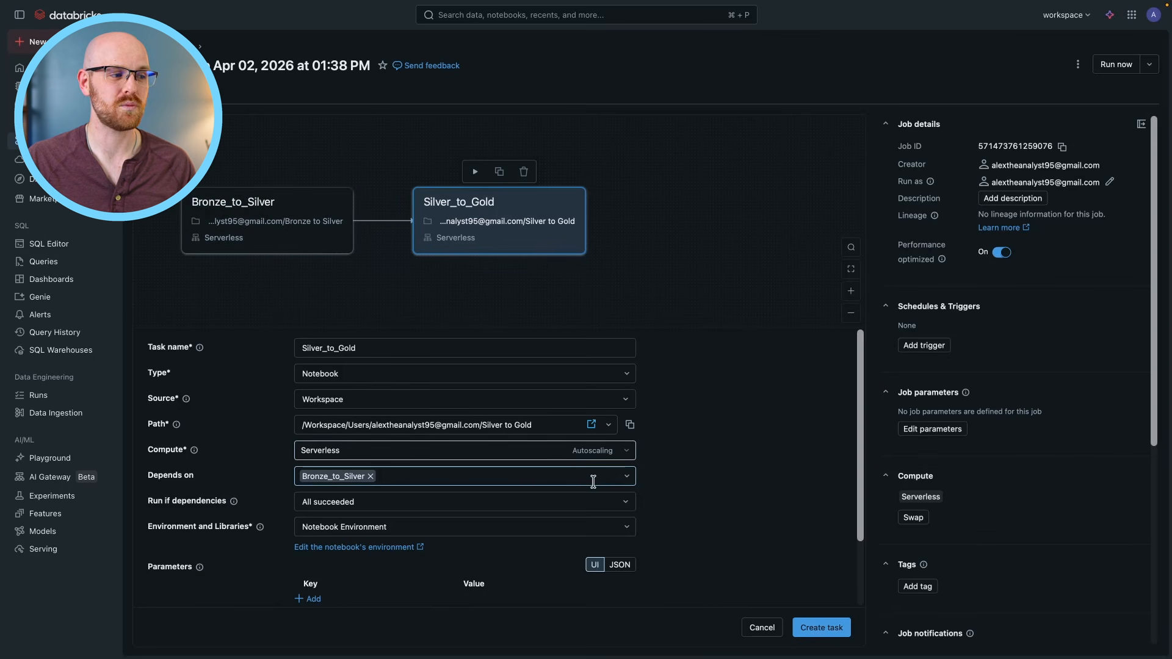
{"action": "left_click", "coordinate": [632, 476]}
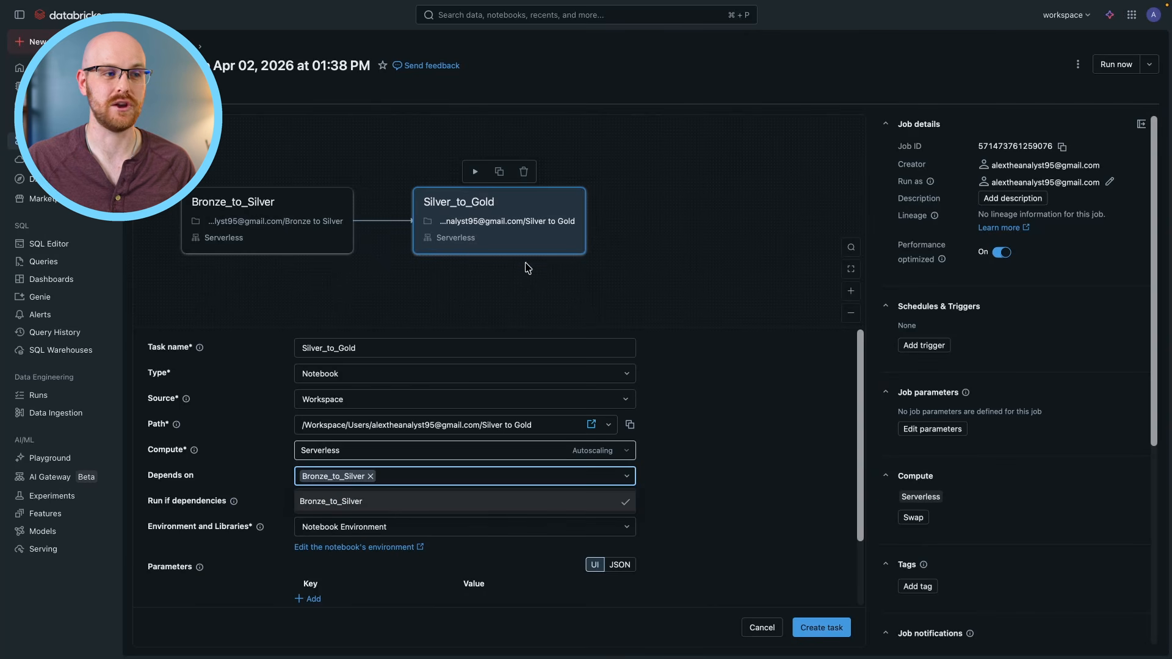
{"action": "left_click", "coordinate": [263, 383]}
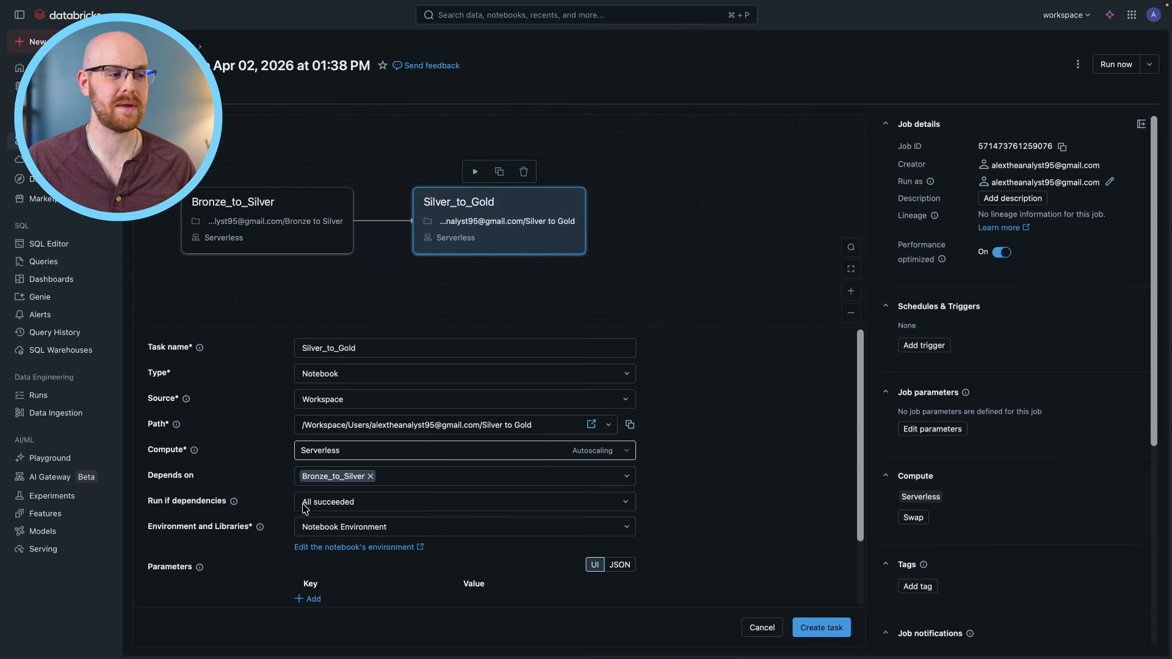
{"action": "left_click", "coordinate": [435, 503]}
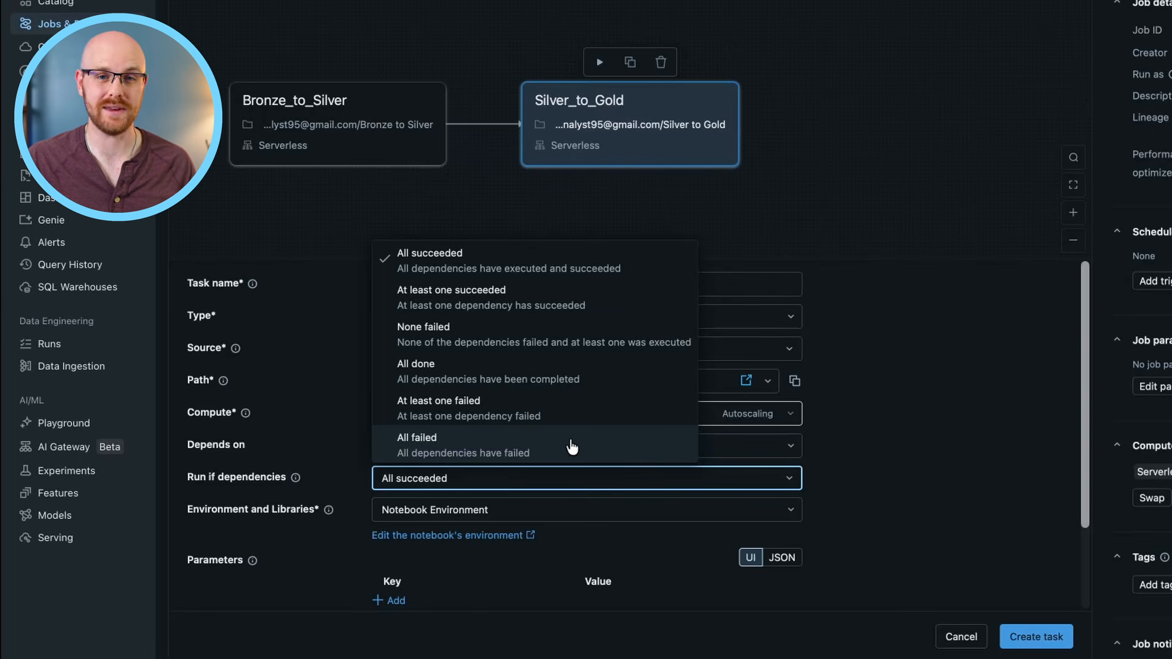
{"action": "left_click", "coordinate": [466, 257]}
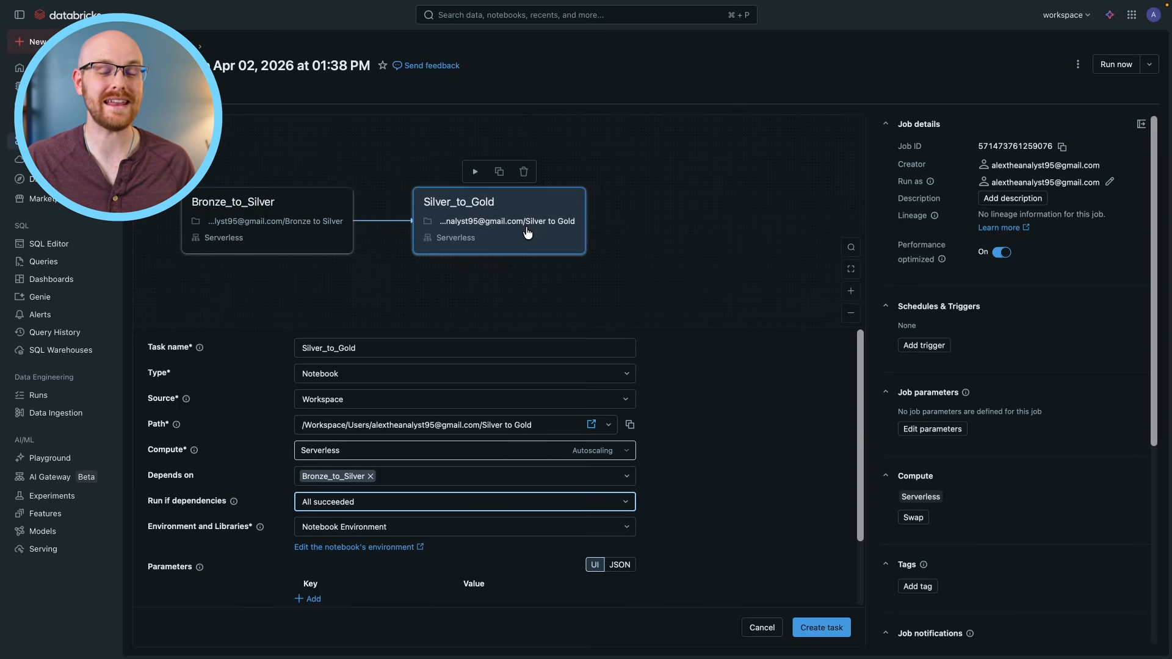
{"action": "left_click", "coordinate": [822, 628]}
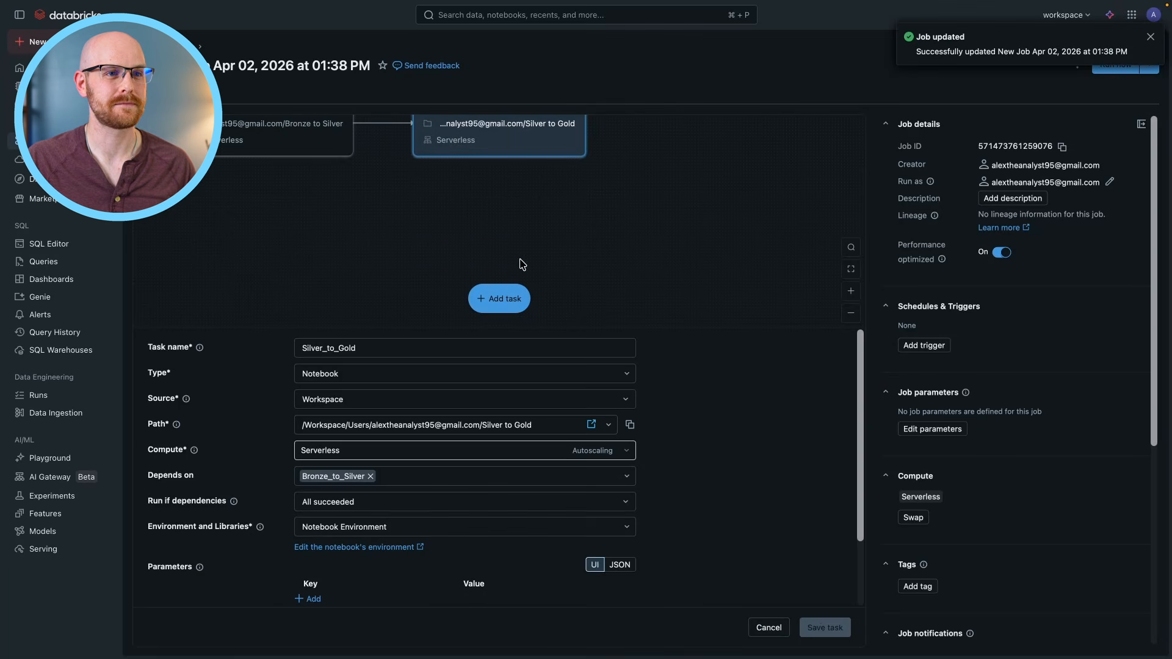
{"action": "left_click", "coordinate": [1151, 38]}
{"action": "left_click", "coordinate": [1149, 64]}
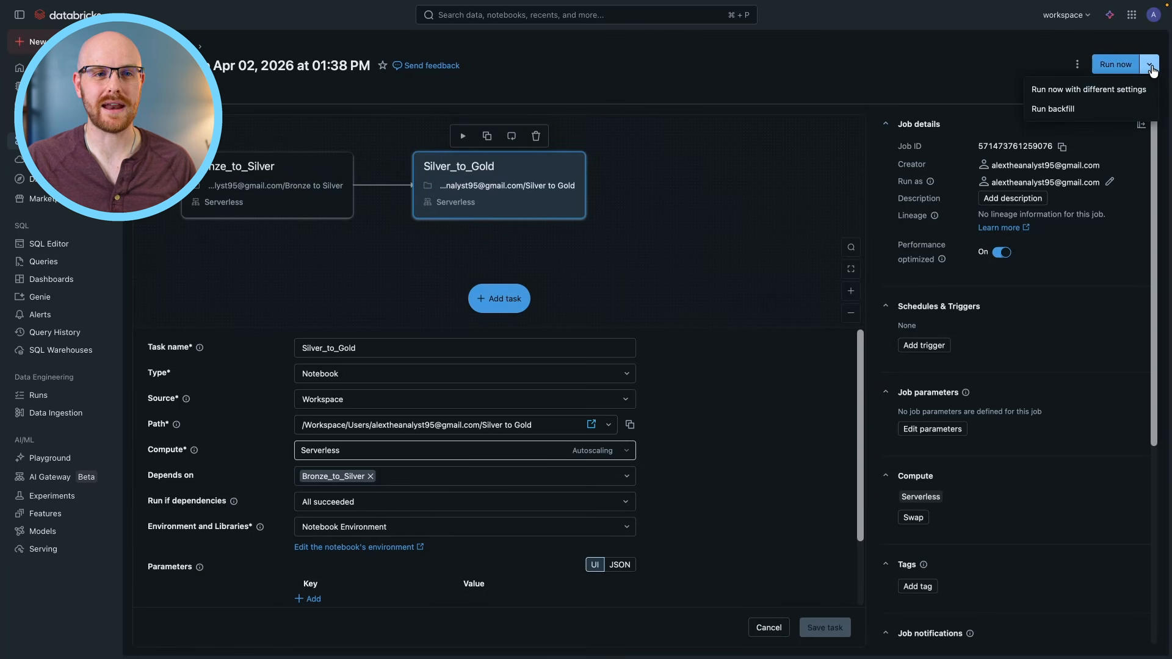
{"action": "left_click", "coordinate": [1038, 278]}
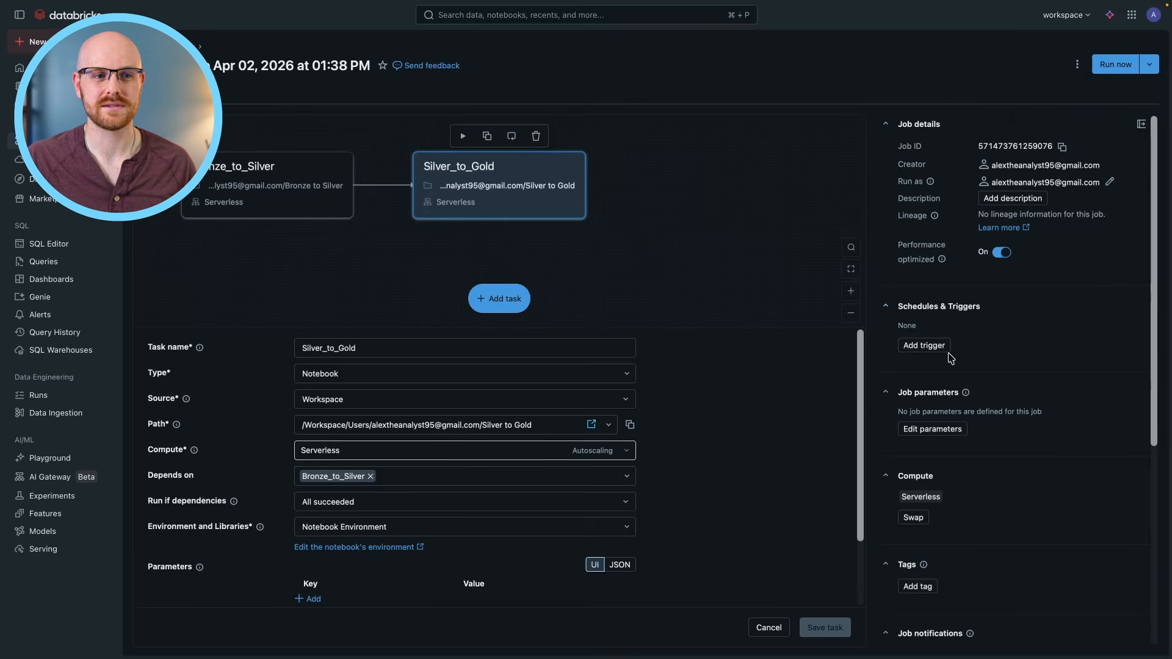
Add a trigger to the job with the Scheduled trigger type and the Advanced schedule type.
{"action": "left_click", "coordinate": [924, 346]}
{"action": "left_click", "coordinate": [519, 342]}
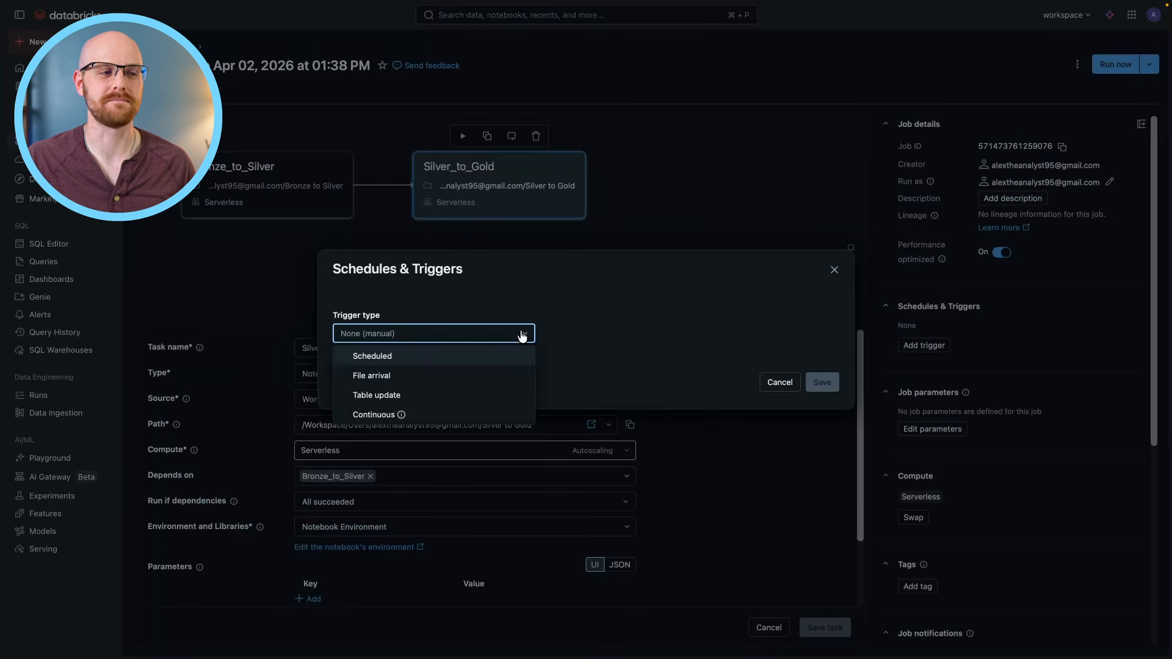
{"action": "left_click", "coordinate": [522, 335]}
{"action": "left_click", "coordinate": [520, 335]}
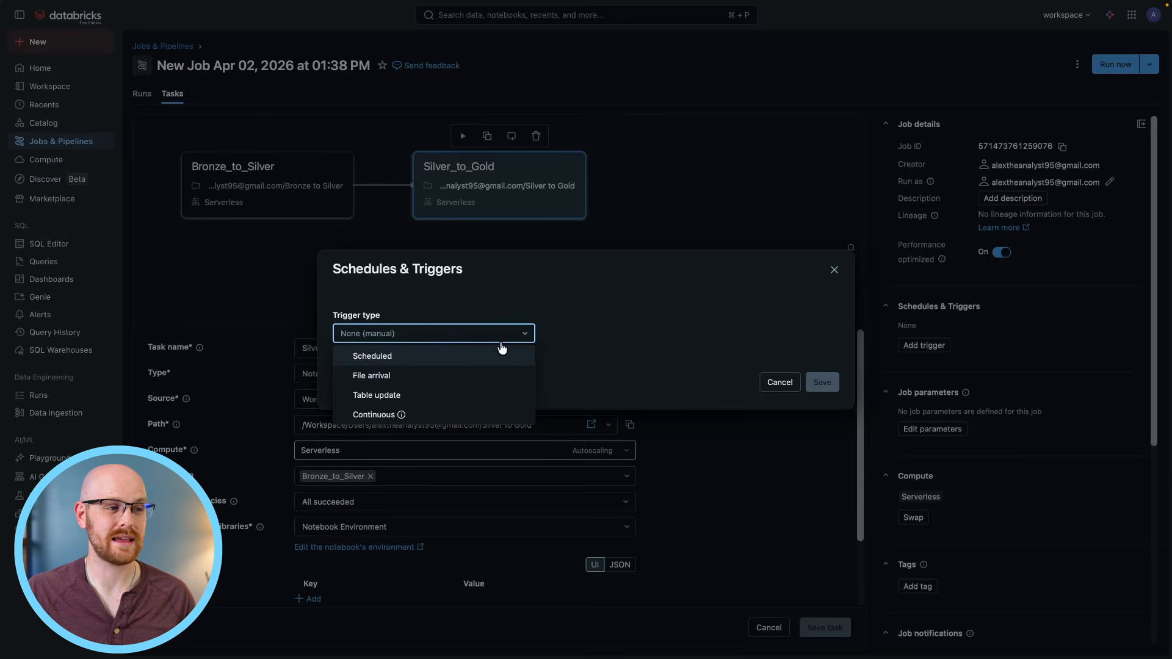
{"action": "left_click", "coordinate": [433, 356]}
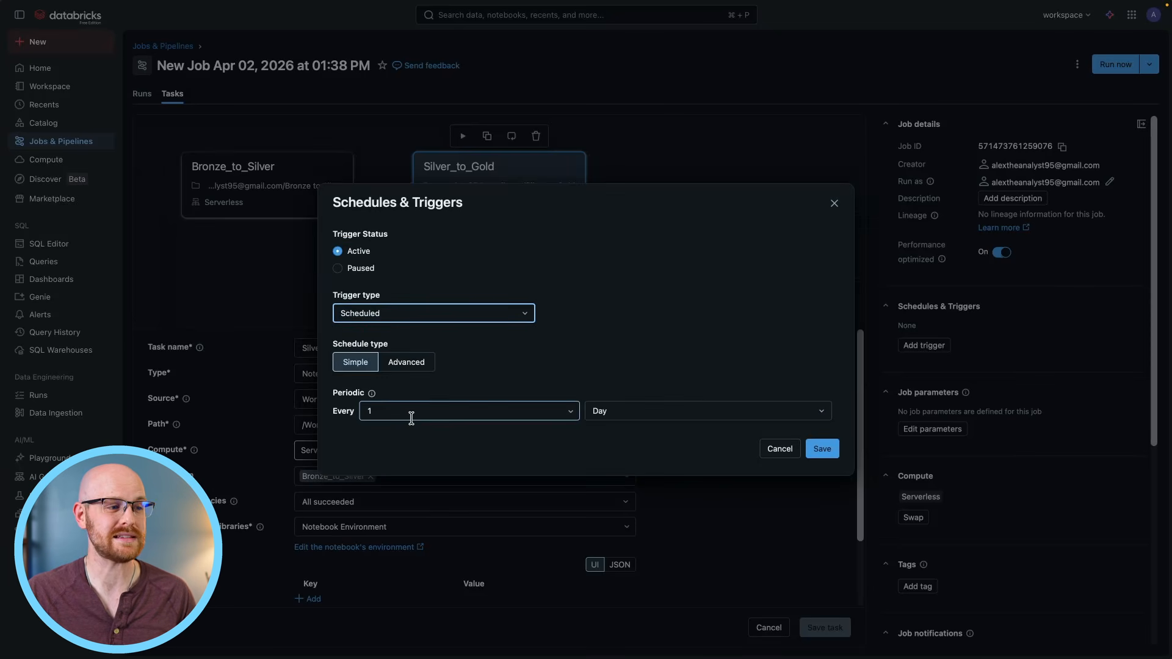
{"action": "left_click", "coordinate": [394, 367]}
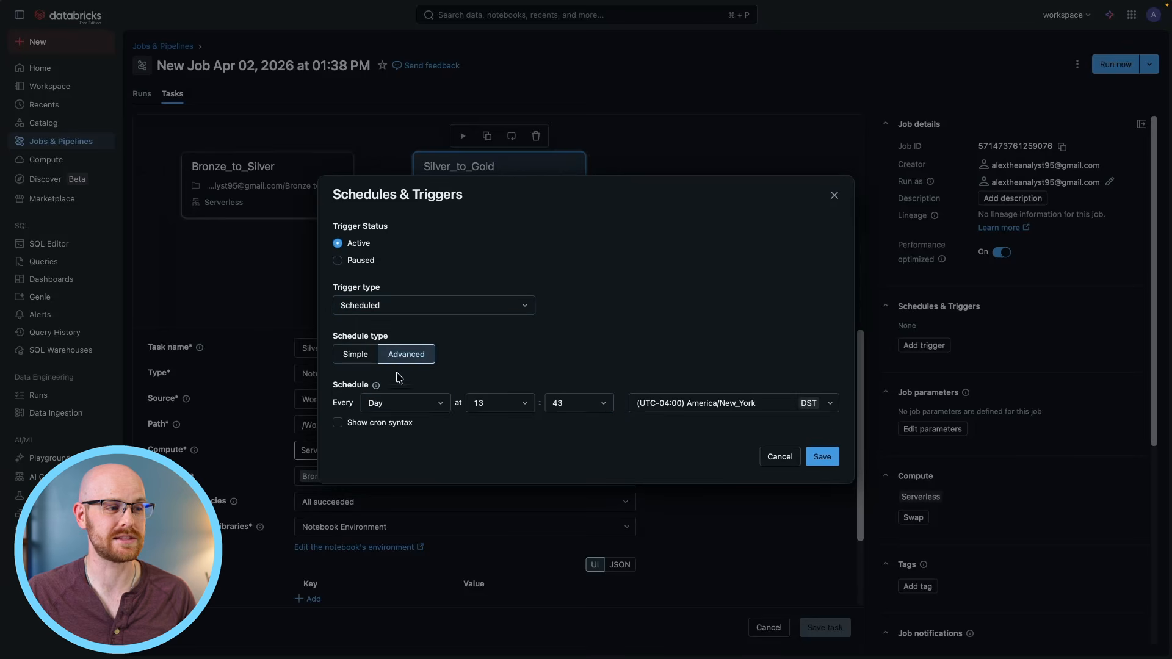
Set the trigger's schedule to repeat every week on Monday.
{"action": "left_click", "coordinate": [434, 407]}
{"action": "left_click", "coordinate": [404, 486]}
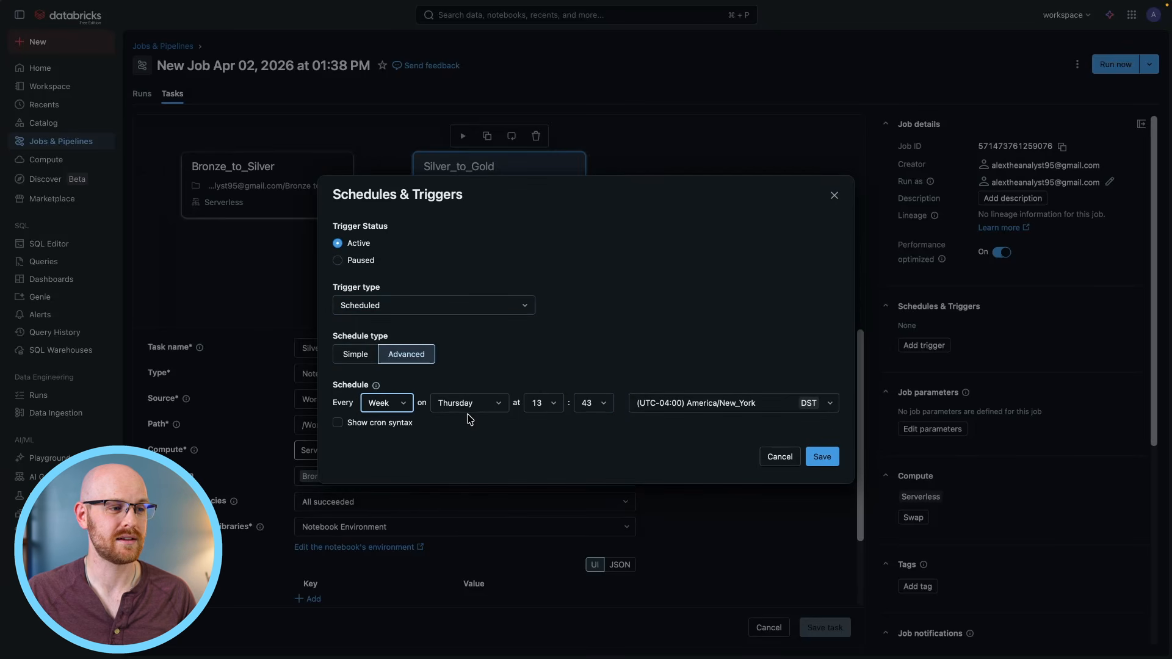
{"action": "left_click", "coordinate": [472, 417]}
{"action": "scroll", "coordinate": [482, 445], "scroll_direction": "up", "scroll_amount": 1}
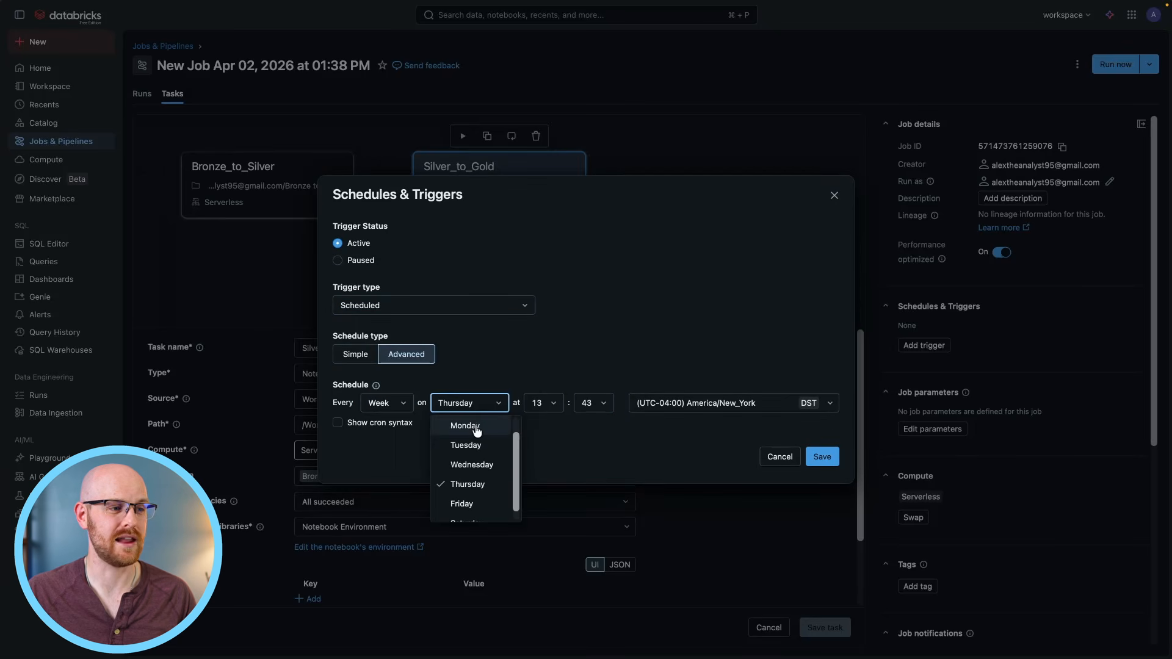
{"action": "left_click", "coordinate": [474, 424]}
Set the trigger's start time to 07:45 and save the schedule.
{"action": "left_click", "coordinate": [542, 403]}
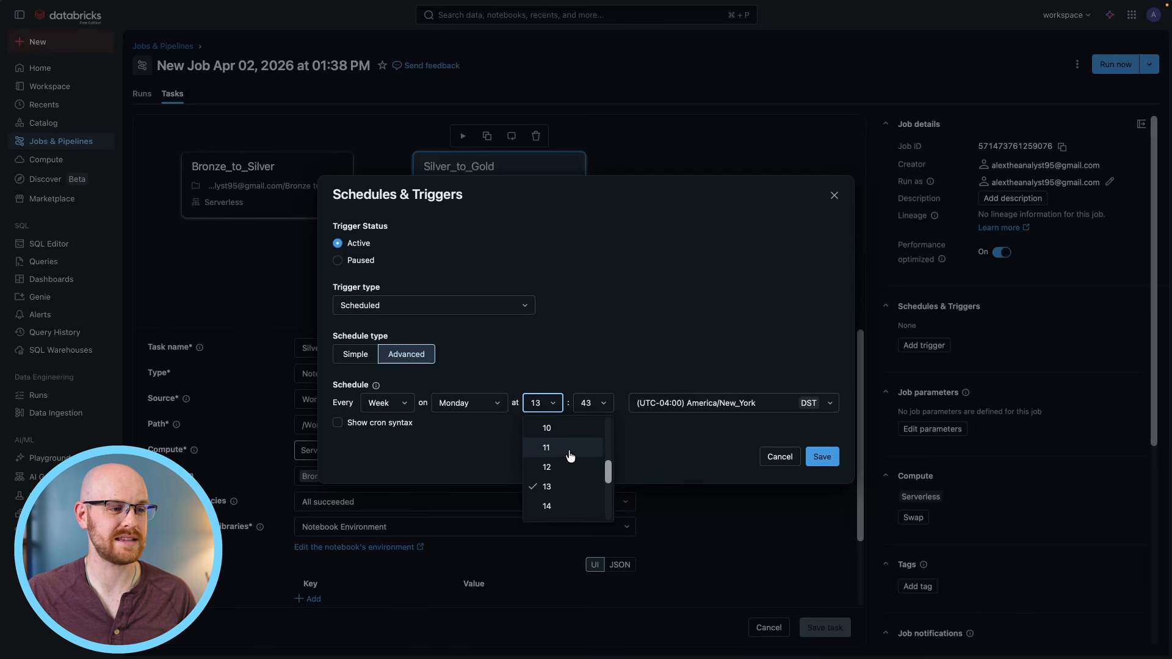
{"action": "scroll", "coordinate": [569, 455], "scroll_direction": "up", "scroll_amount": 1}
{"action": "left_click", "coordinate": [562, 426]}
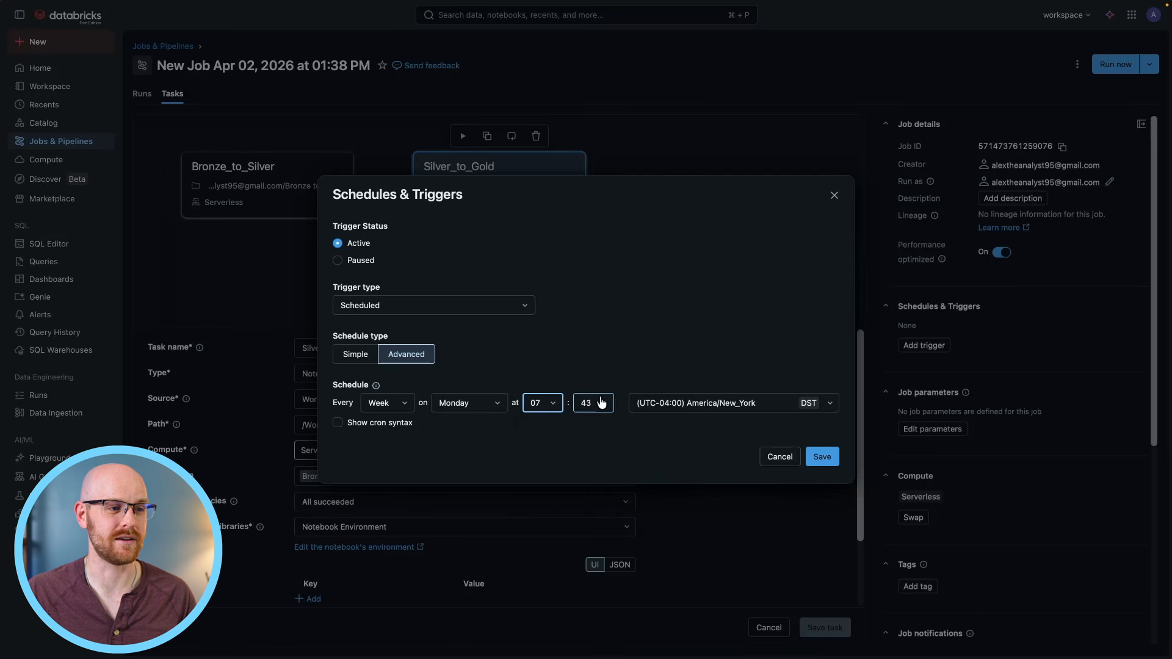
{"action": "left_click", "coordinate": [601, 405]}
{"action": "left_click", "coordinate": [614, 512]}
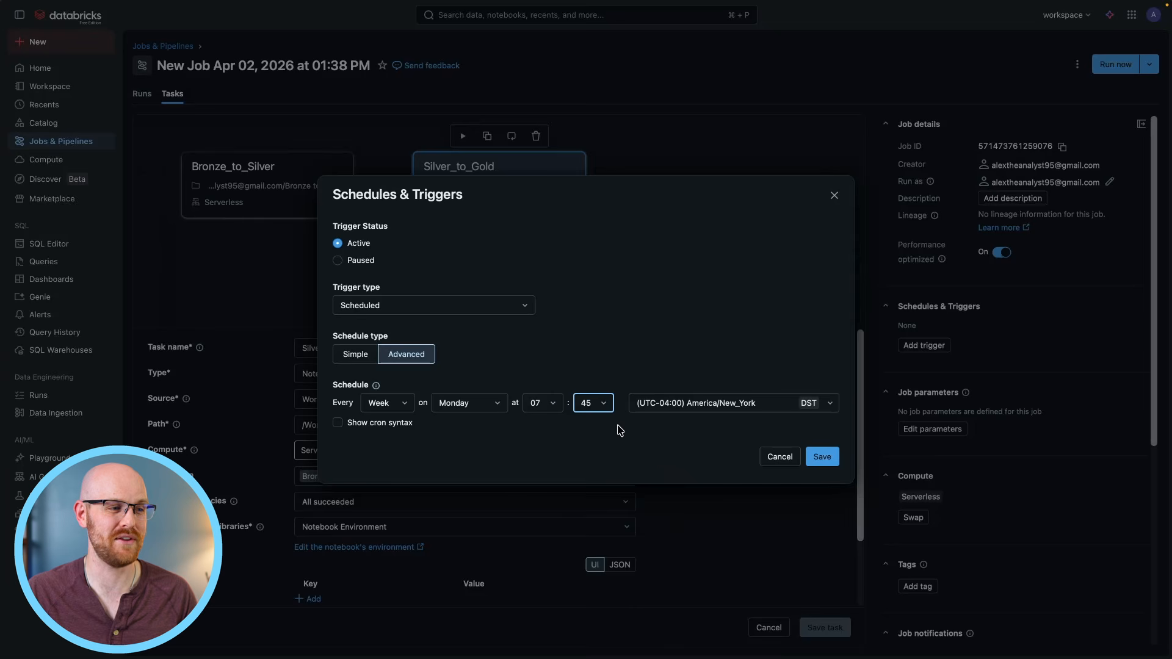
{"action": "left_click", "coordinate": [828, 459]}
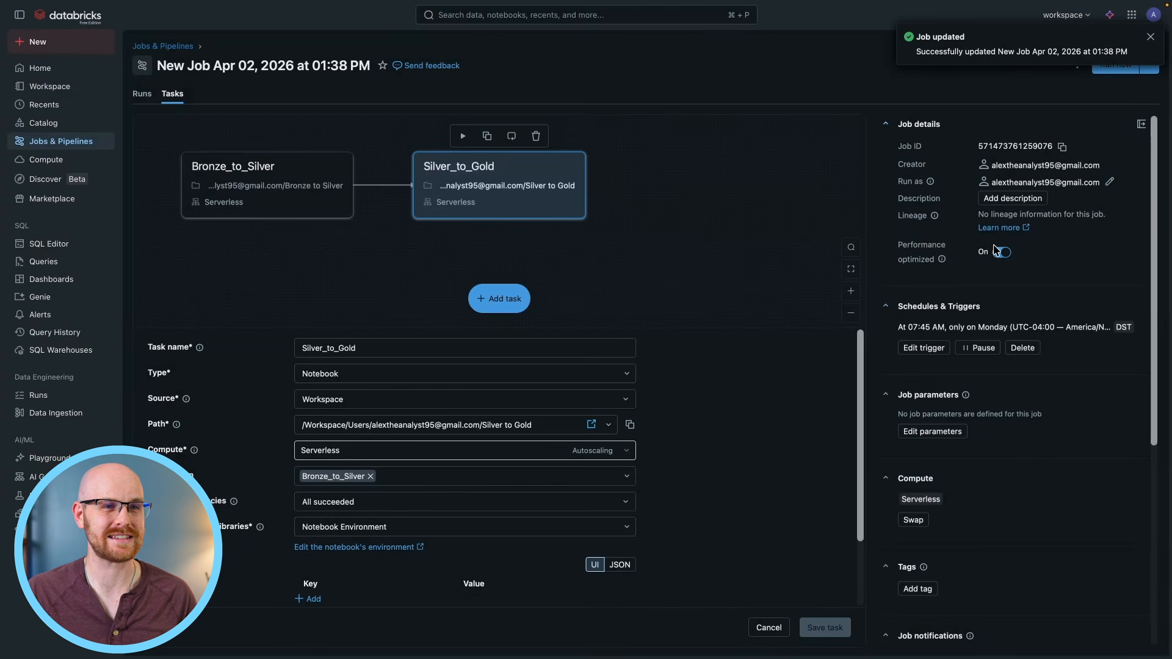
{"action": "left_click", "coordinate": [1150, 37]}
Rename the job to Silver to Gold Job.
{"action": "left_click", "coordinate": [310, 61]}
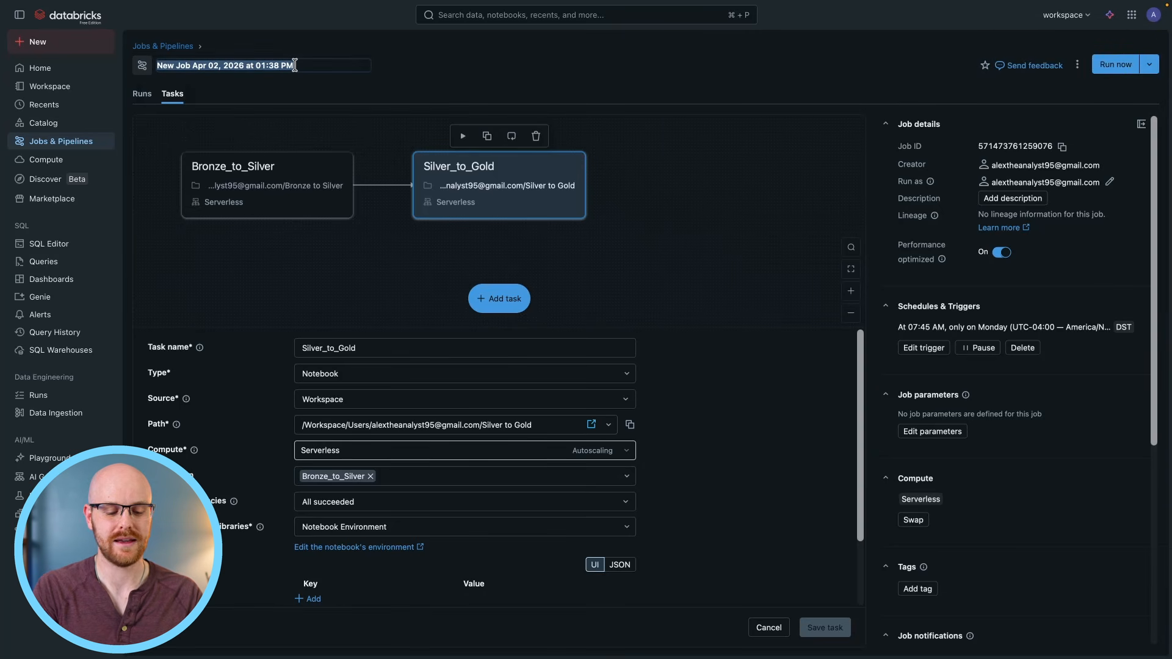
{"action": "type", "text": "Silver to Gol"}
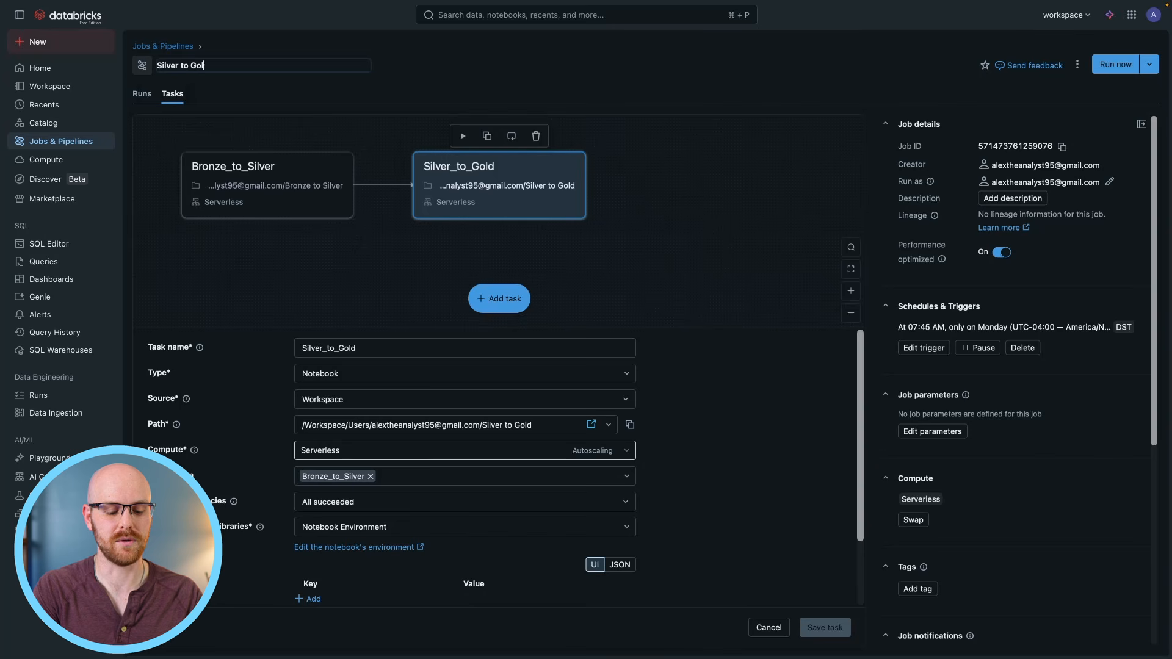
{"action": "type", "text": "d Job"}
{"action": "key", "text": "Return"}
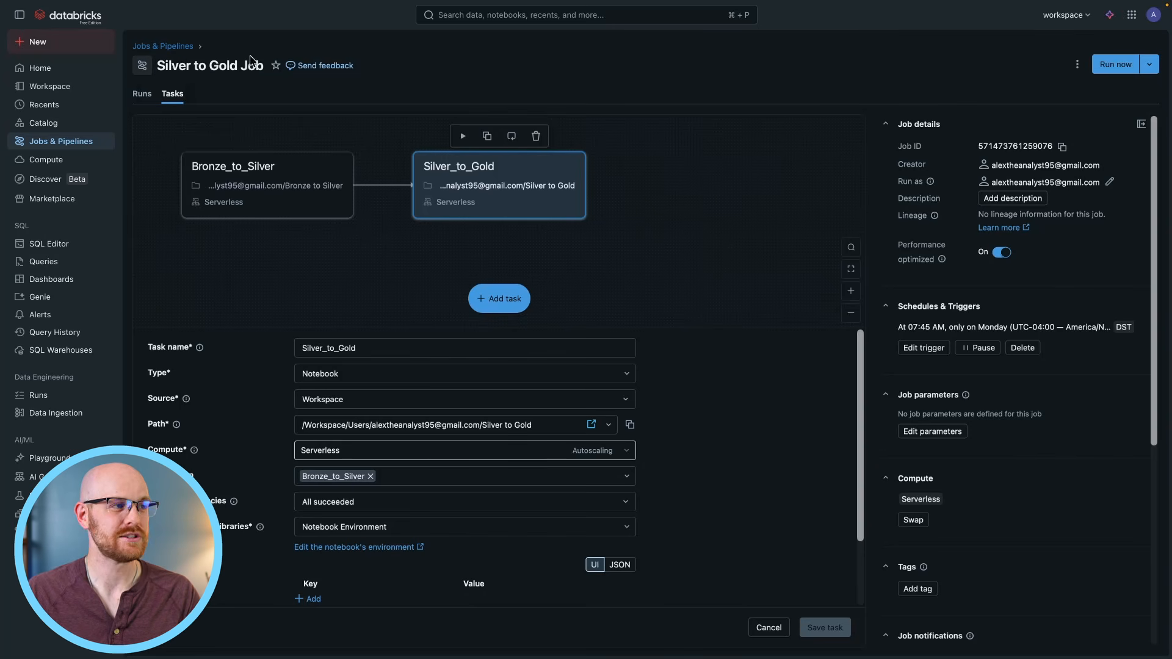
Return to the Jobs & Pipelines list and compare the Bronze to Silver to Gold ETL Pipeline entry with the Silver to Gold Job entry.
{"action": "left_click", "coordinate": [149, 49]}
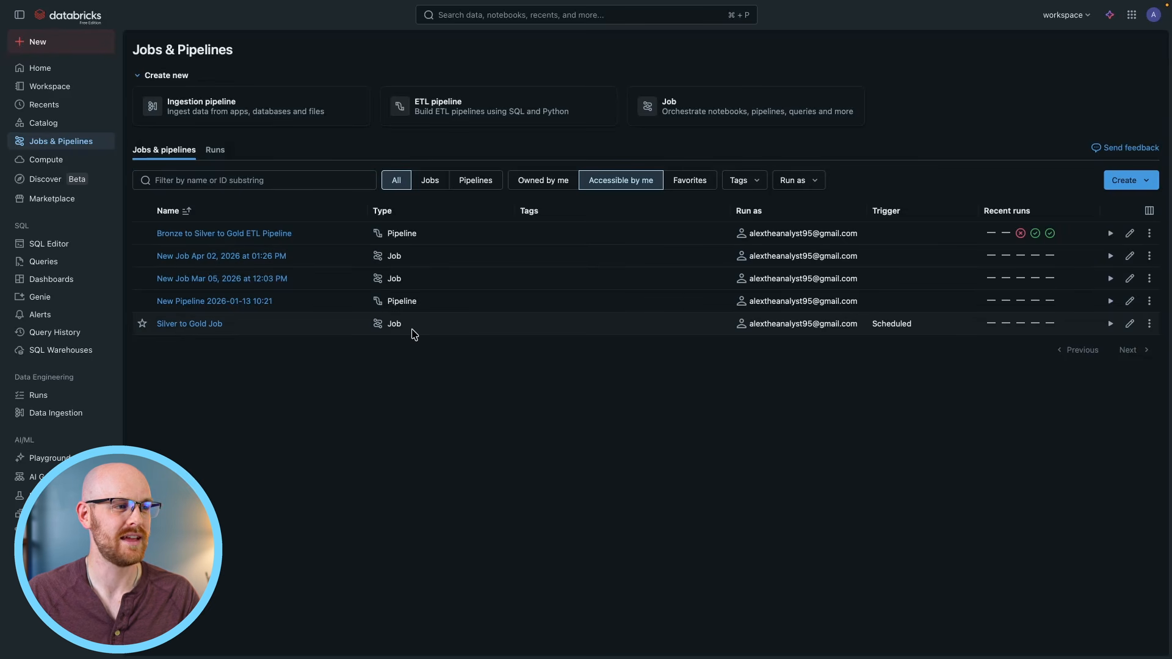
{"action": "left_click_drag", "start_coordinate": [306, 236], "coordinate": [156, 236]}
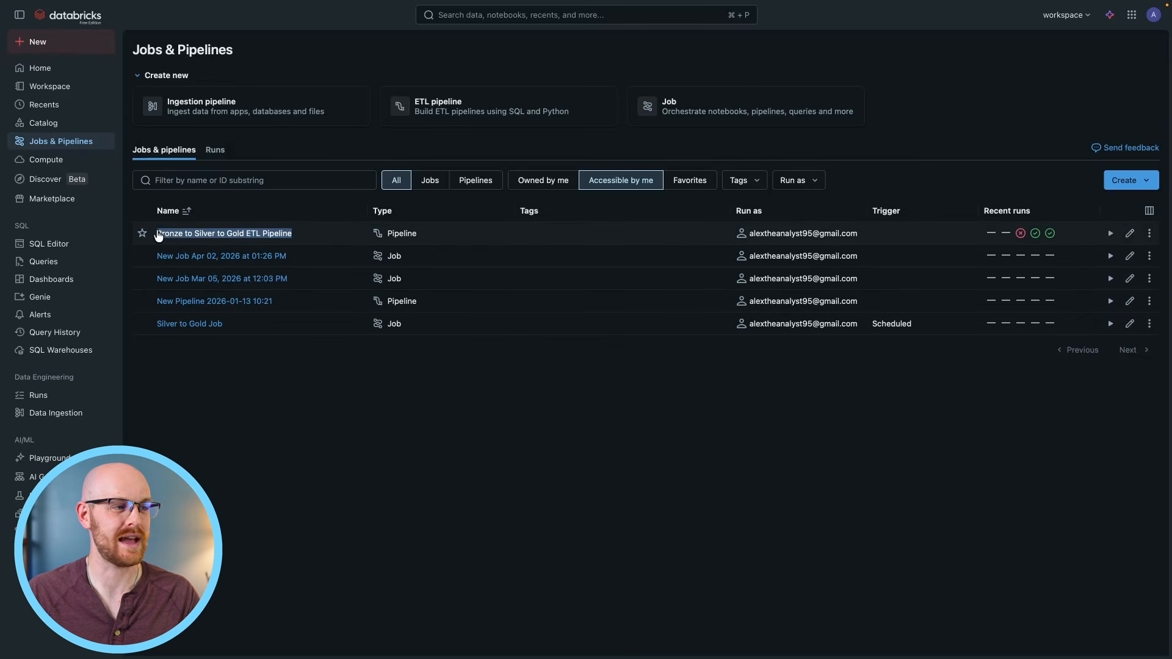
{"action": "left_click", "coordinate": [279, 333]}
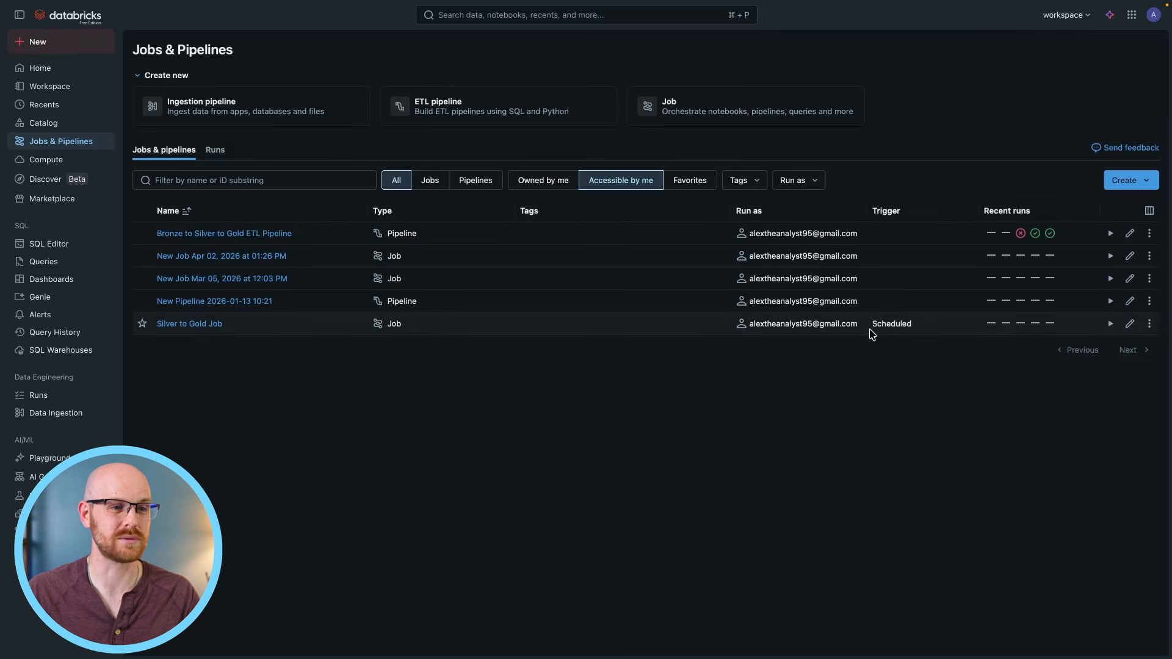
{"action": "left_click_drag", "start_coordinate": [325, 238], "coordinate": [156, 235]}
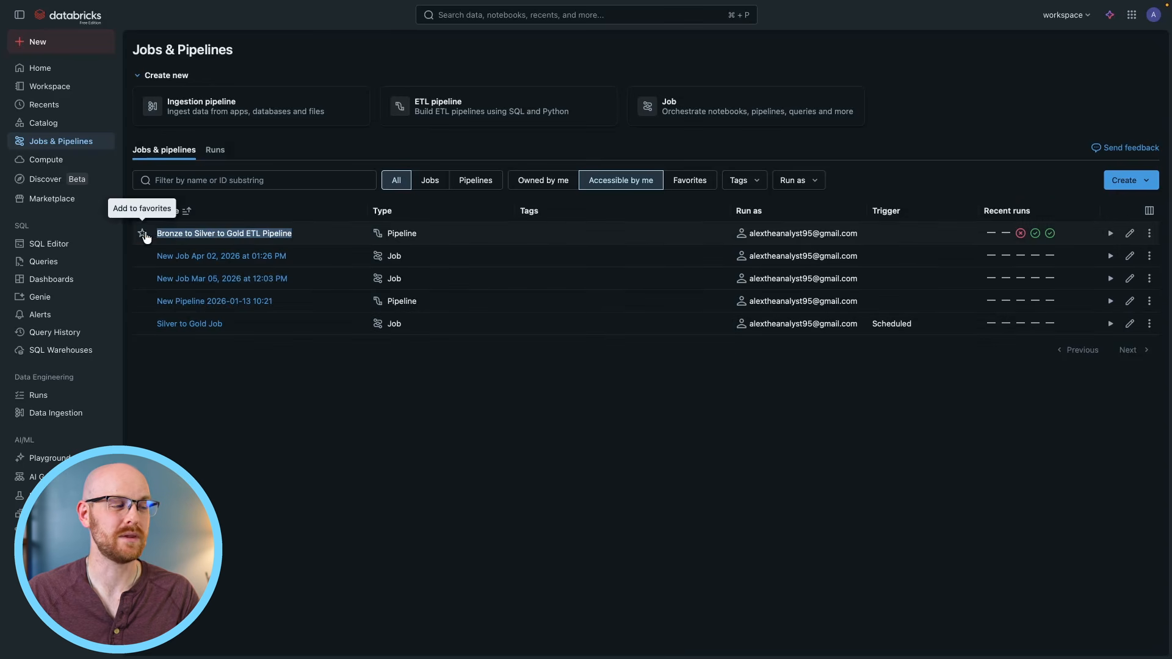
{"action": "left_click", "coordinate": [534, 330]}
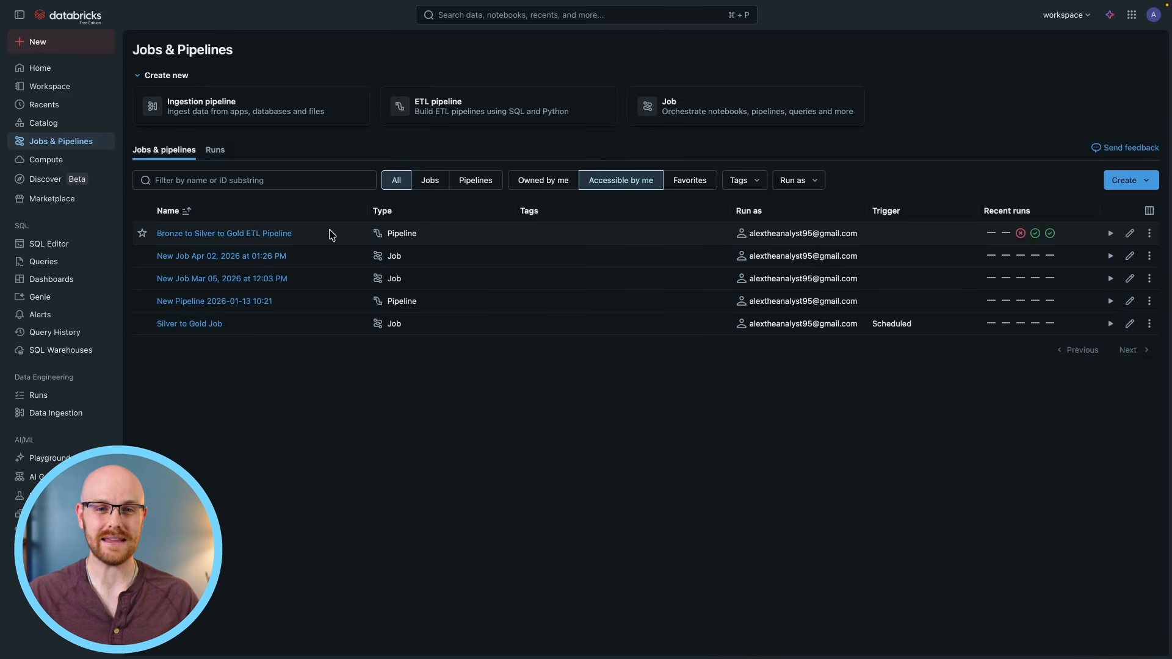
Open the Silver to Gold Job and view its task graph.
{"action": "left_click", "coordinate": [204, 324]}
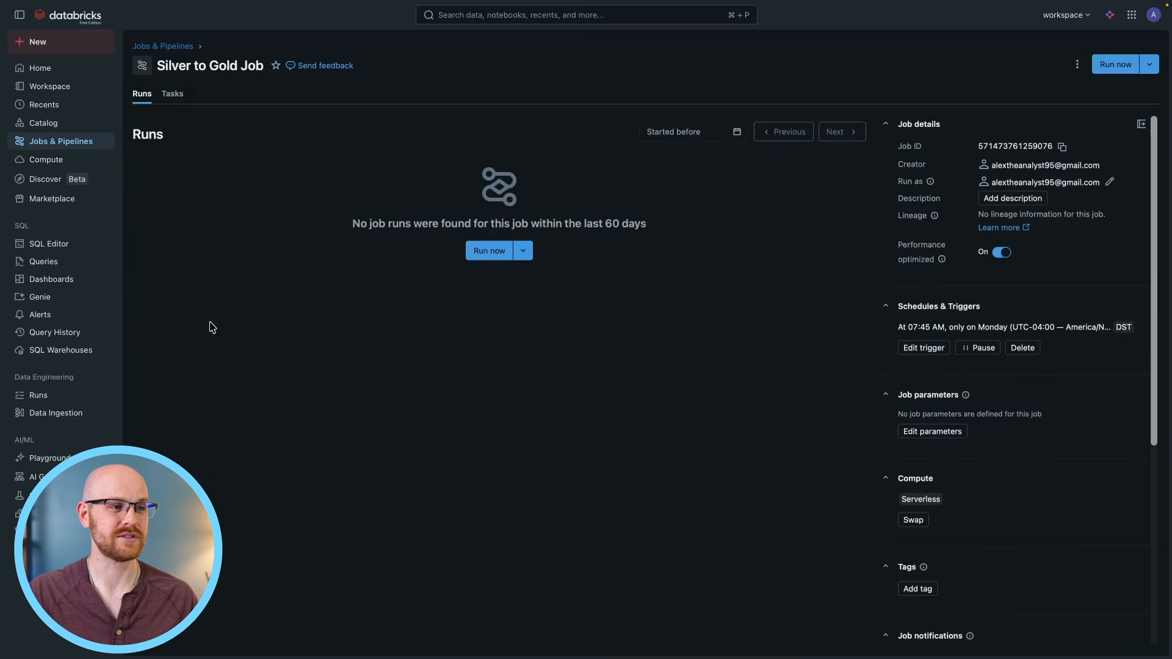
{"action": "left_click", "coordinate": [172, 94]}
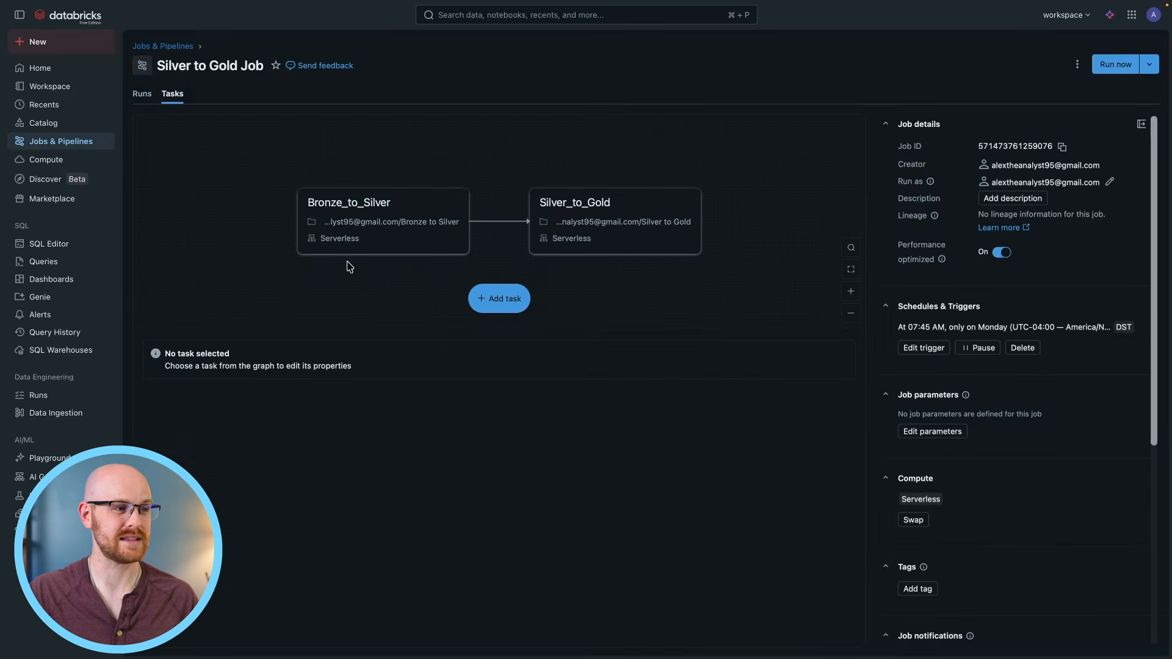